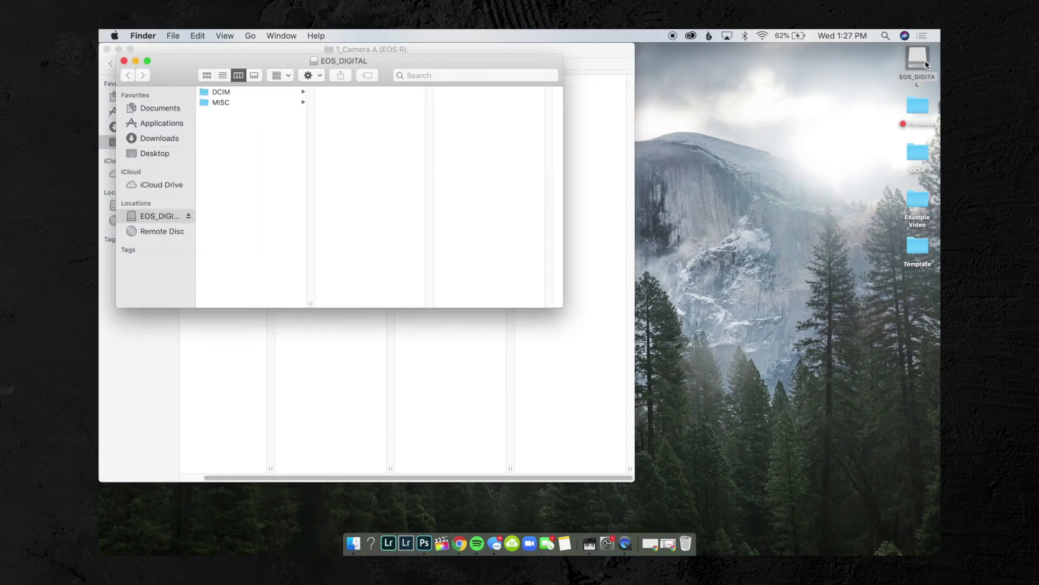
Copy clips CJ8A0527–CJ8A0530 from the card into 2_Footage's 1_Camera A (EOS R) folder.
{"action": "left_click_drag", "start_coordinate": [384, 67], "coordinate": [399, 188]}
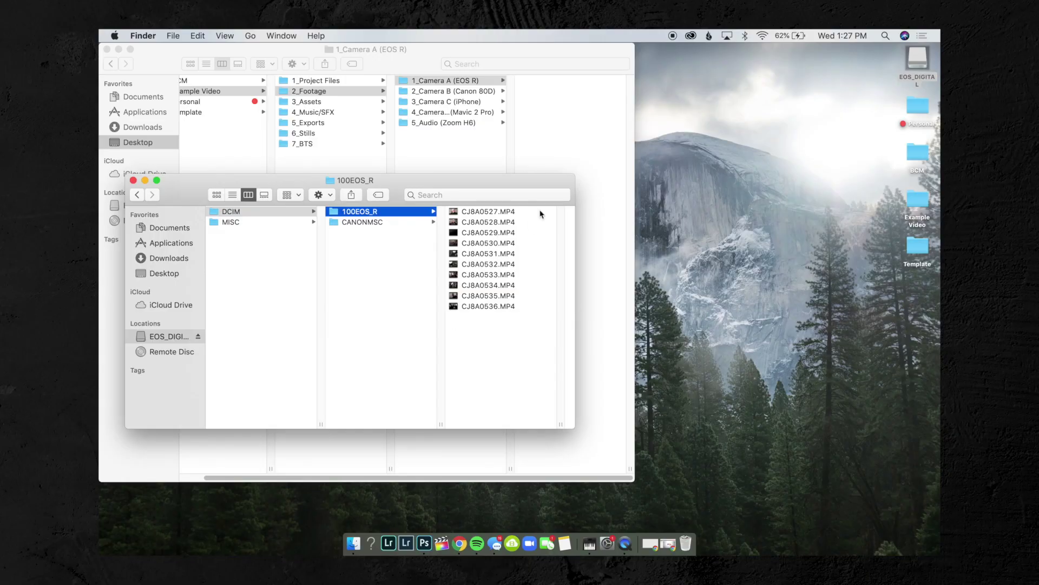
{"action": "left_click", "coordinate": [524, 212]}
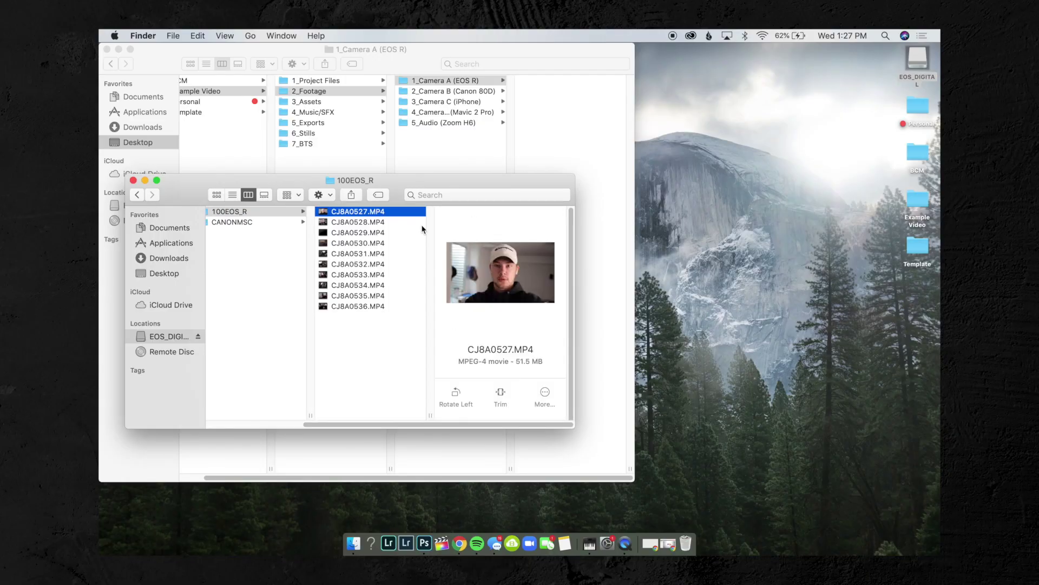
{"action": "left_click", "coordinate": [389, 244], "text": "shift"}
{"action": "left_click_drag", "start_coordinate": [408, 210], "coordinate": [563, 134]}
Copy CJ8A0531–0532 into 2_Camera B (Canon 80D), then CJ8A0533–0535 and CJ8A0536 into other camera folders.
{"action": "left_click", "coordinate": [387, 253]}
{"action": "left_click", "coordinate": [387, 264], "text": "shift"}
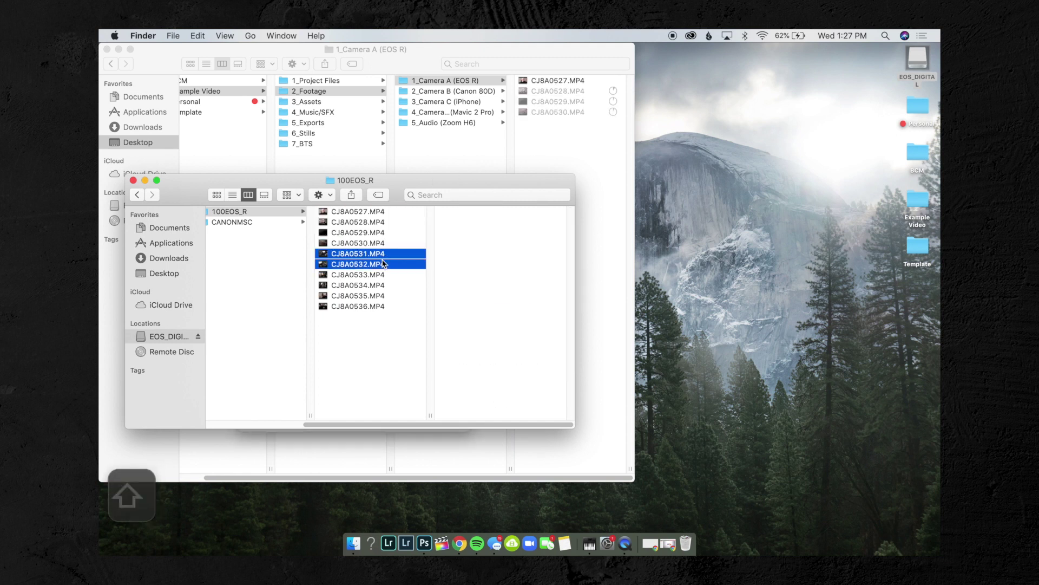
{"action": "left_click_drag", "start_coordinate": [383, 255], "coordinate": [455, 94]}
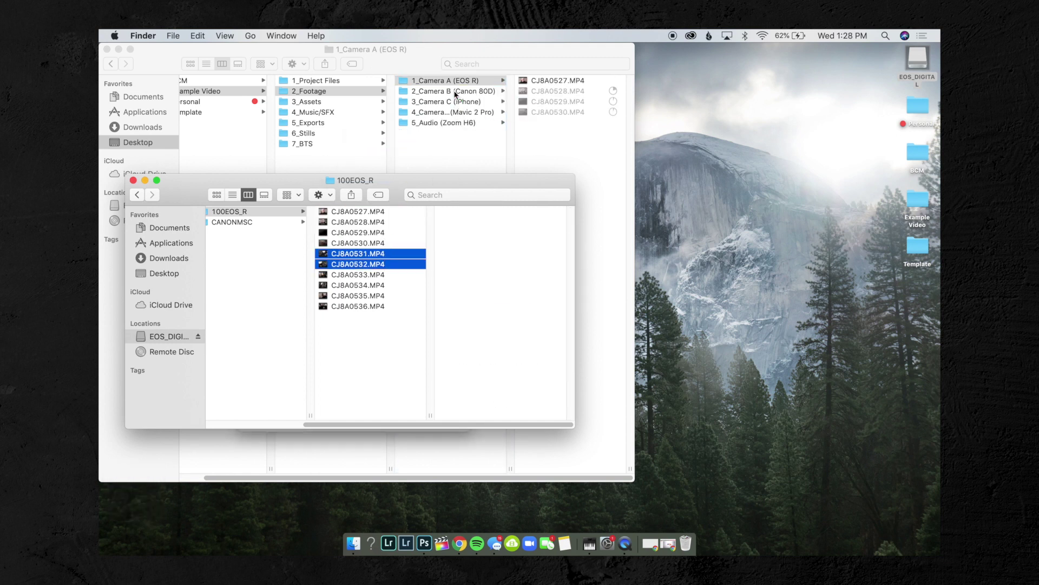
{"action": "left_click", "coordinate": [368, 275]}
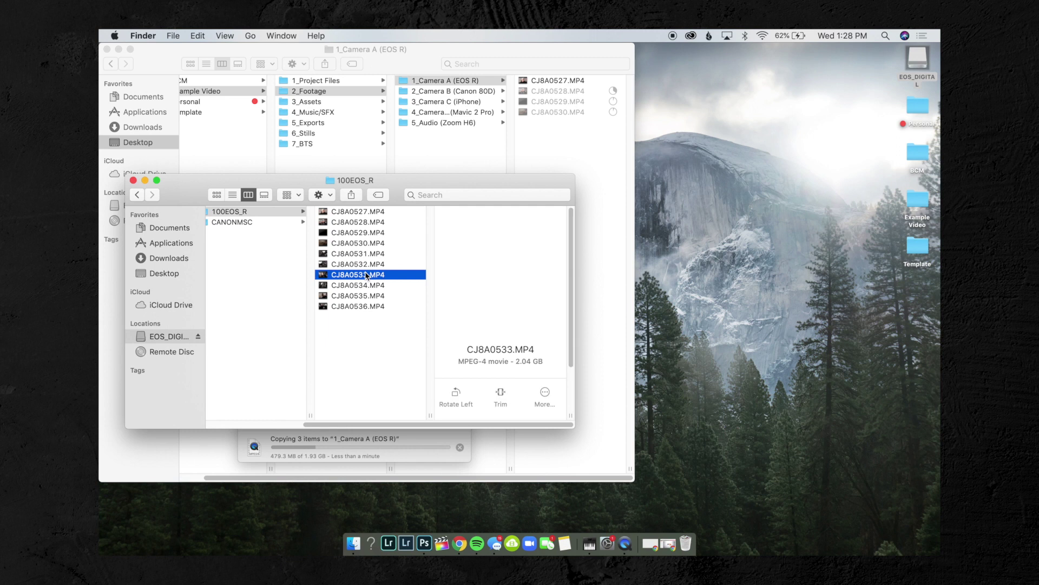
{"action": "left_click", "coordinate": [367, 296], "text": "shift"}
{"action": "left_click_drag", "start_coordinate": [366, 277], "coordinate": [428, 102]}
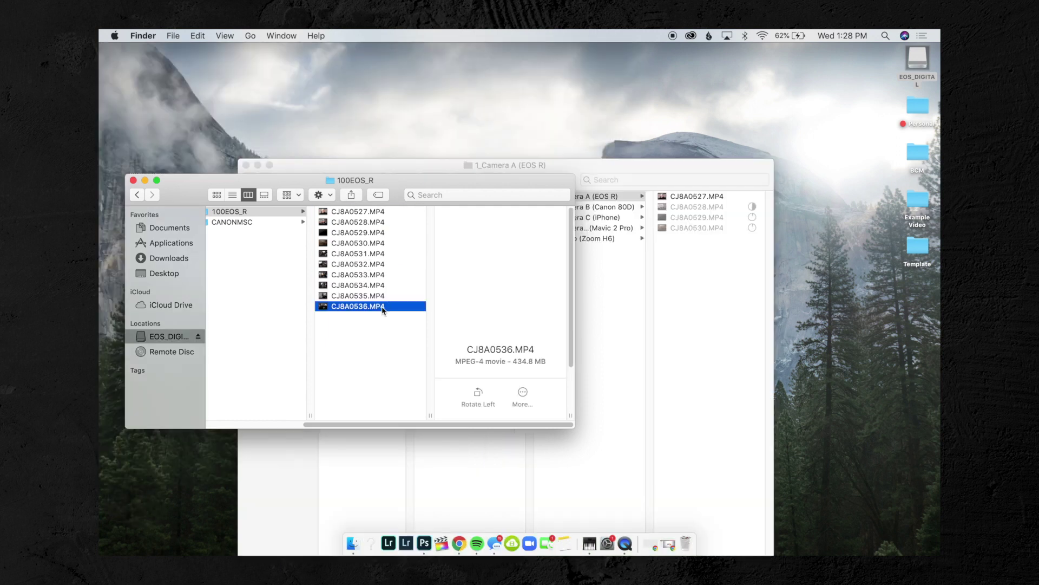
{"action": "left_click_drag", "start_coordinate": [381, 307], "coordinate": [623, 227]}
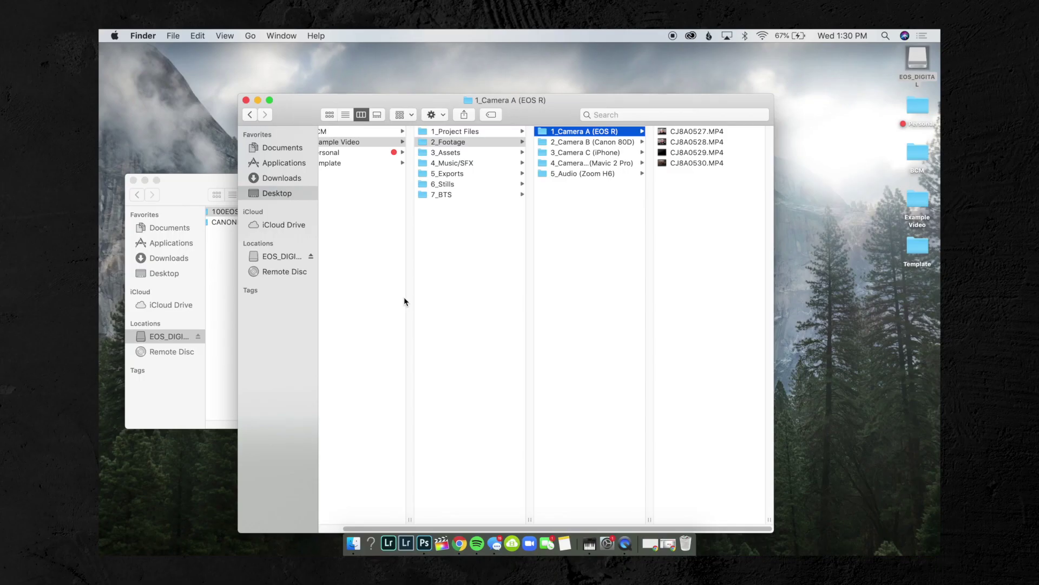
Browse the 2_Footage, 3_Assets and 1_Project Files folders, then launch Final Cut Pro and start a new library.
{"action": "left_click", "coordinate": [449, 142]}
{"action": "left_click", "coordinate": [452, 152]}
{"action": "left_click", "coordinate": [476, 132]}
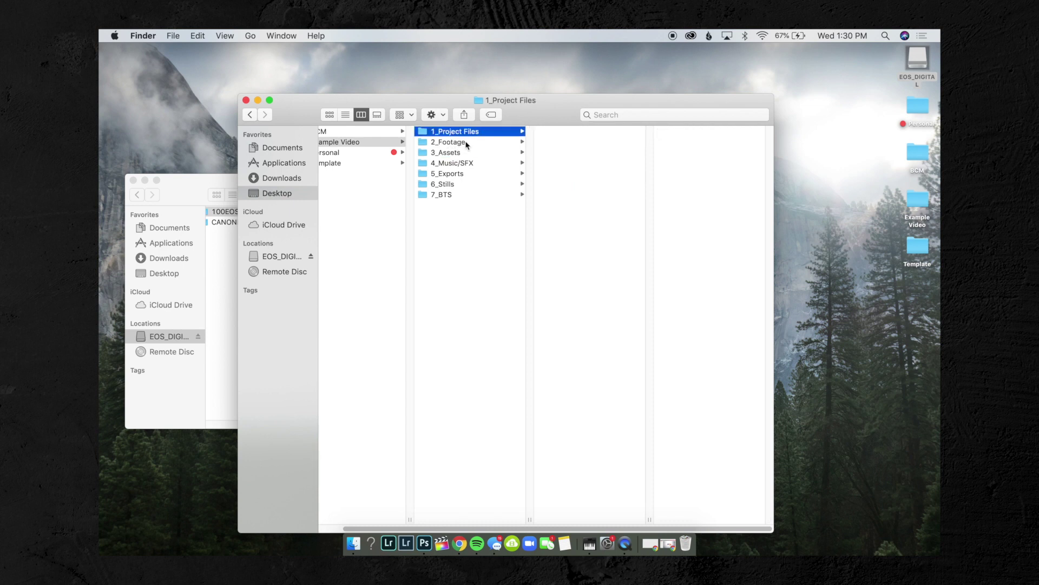
{"action": "left_click", "coordinate": [441, 543]}
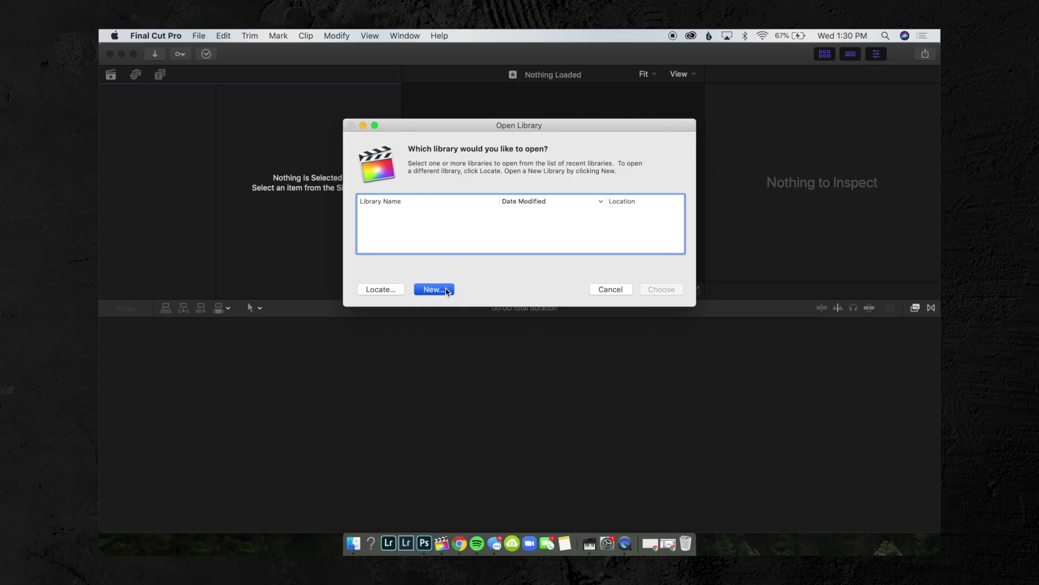
{"action": "left_click", "coordinate": [445, 288]}
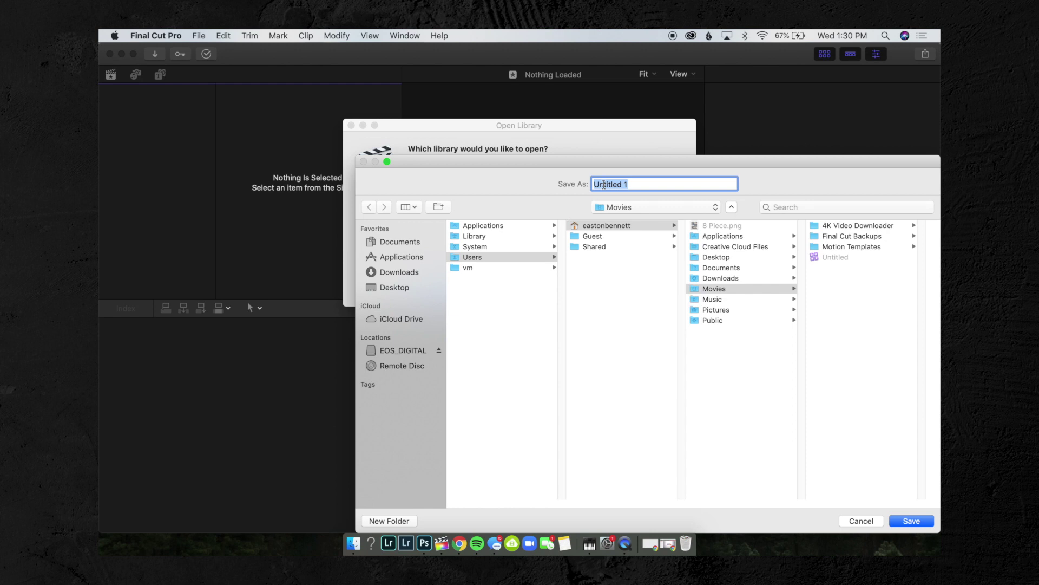
Save the new library as 'Example Video' in Desktop > Example Video > 1_Project Files.
{"action": "left_click_drag", "start_coordinate": [648, 163], "coordinate": [531, 142]}
{"action": "key", "text": "super+shift+d"}
{"action": "type", "text": "Em"}
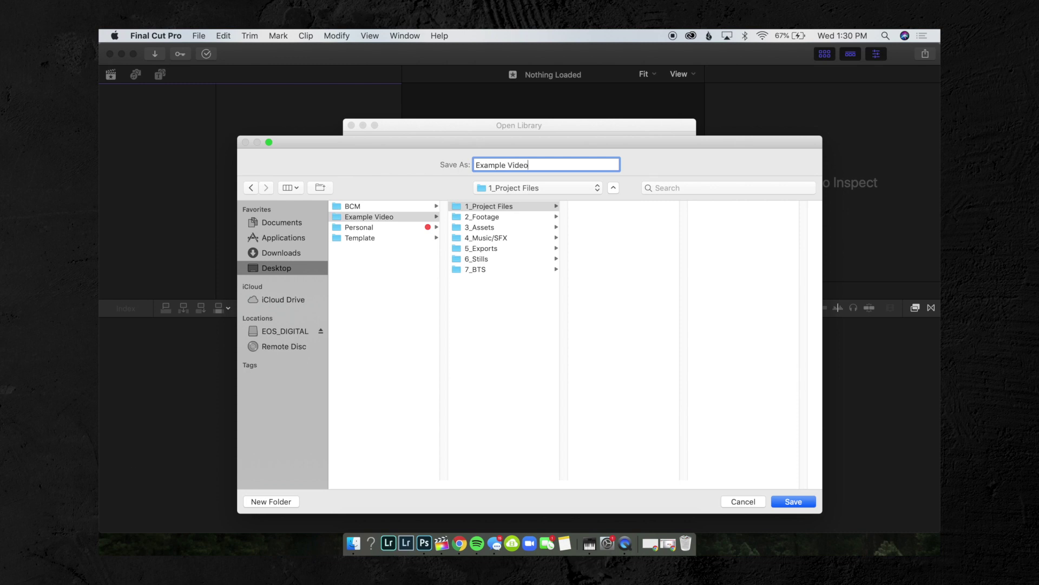
{"action": "left_click", "coordinate": [504, 214]}
{"action": "left_click", "coordinate": [505, 208]}
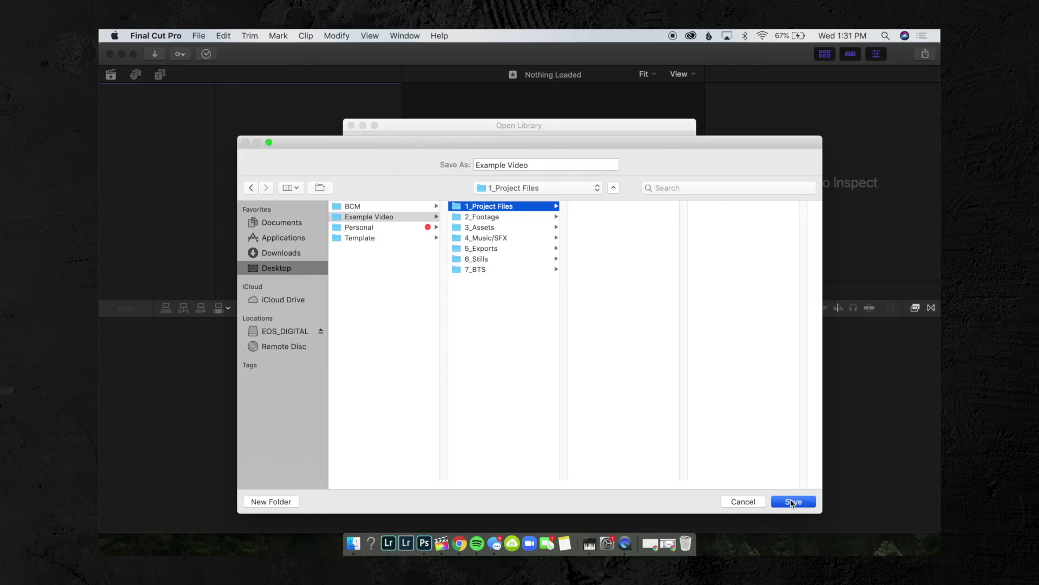
{"action": "left_click", "coordinate": [794, 499]}
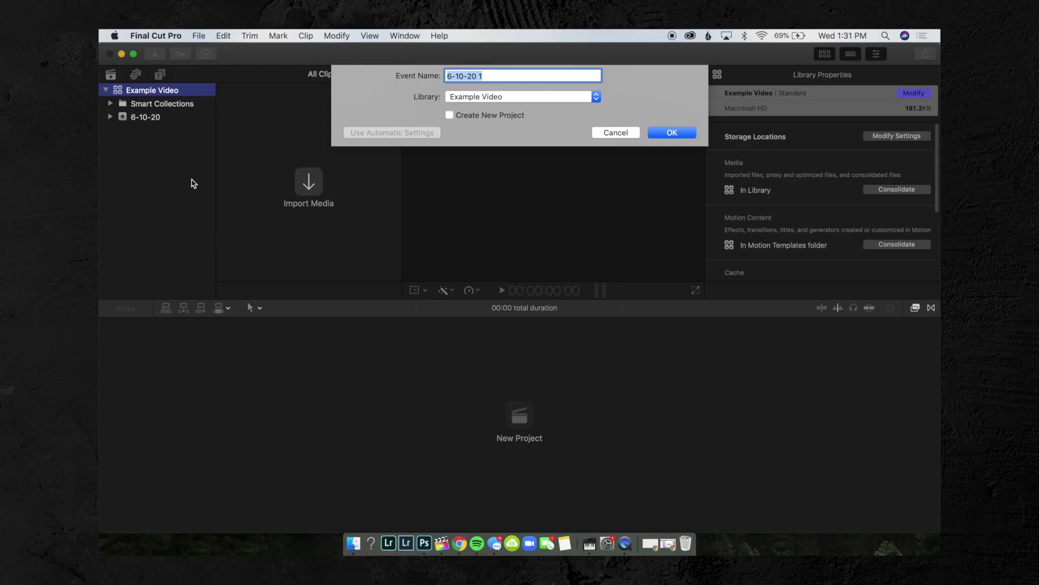
Create four events: 1_Project Files, 2_Footage, 3_Assets and 4_Music.
{"action": "type", "text": "_Project Files"}
{"action": "key", "text": "Return"}
{"action": "key", "text": "alt+n"}
{"action": "type", "text": "2_FOotage"}
{"action": "key", "text": "Return"}
{"action": "key", "text": "alt+n"}
{"action": "type", "text": "3_a"}
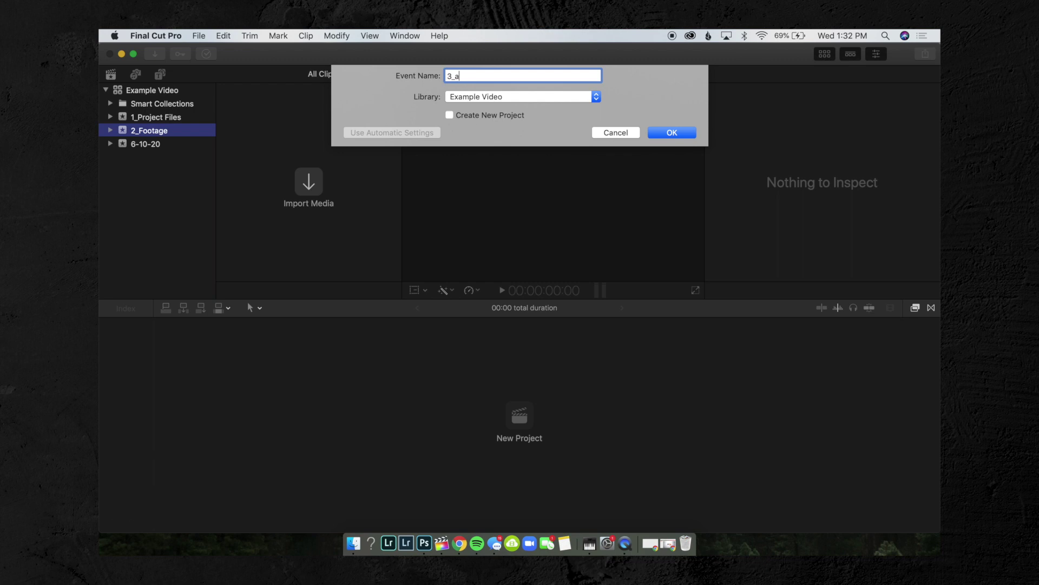
{"action": "type", "text": "ssets"}
{"action": "key", "text": "Return"}
{"action": "key", "text": "alt+n"}
{"action": "type", "text": "4_Mus"}
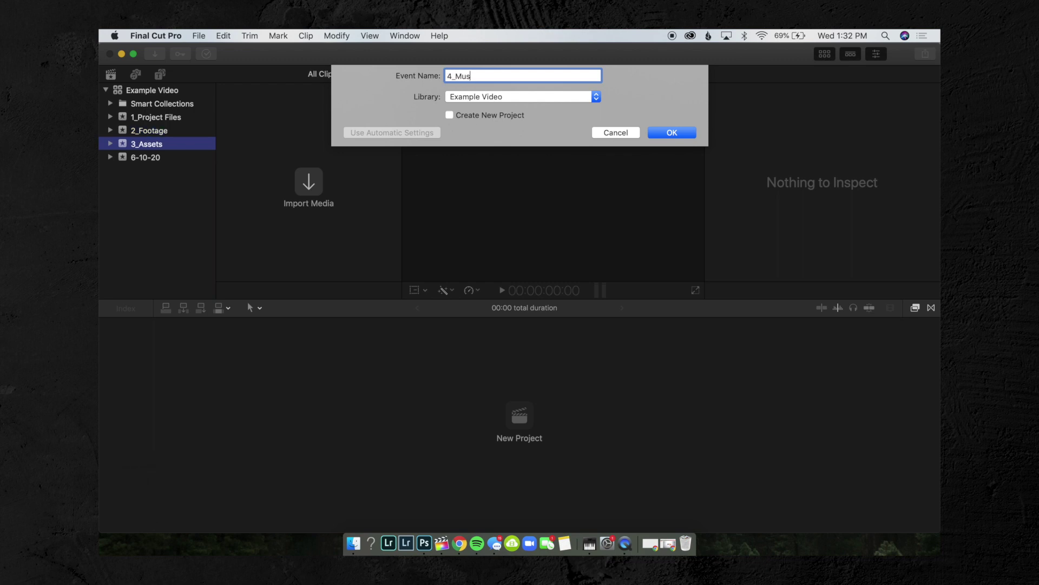
{"action": "key", "text": "Return"}
{"action": "key", "text": "alt+n"}
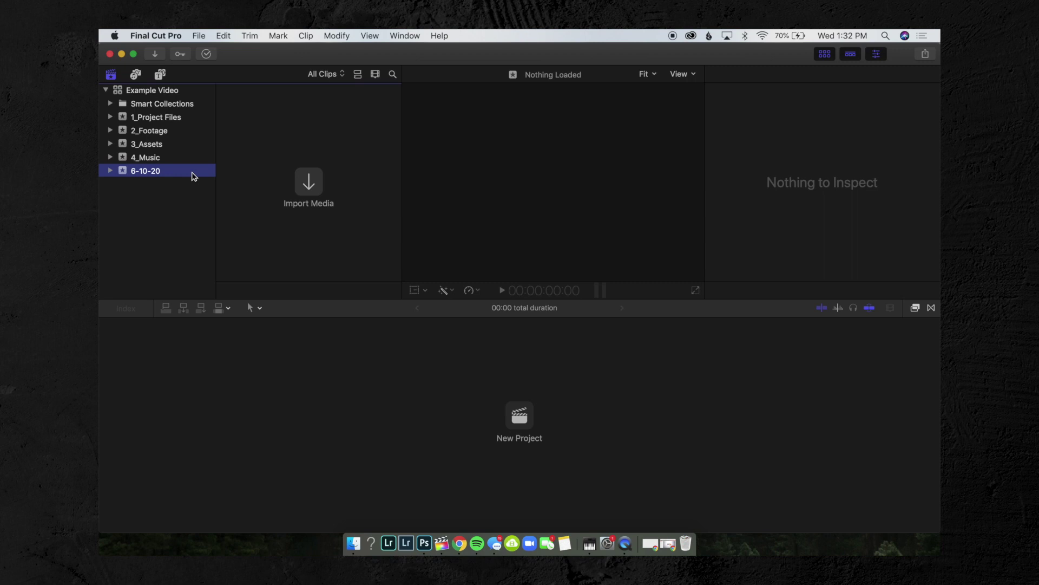
Delete the default 6-10-20 event and the Smart Collections folder.
{"action": "key", "text": "super+BackSpace"}
{"action": "key", "text": "Return"}
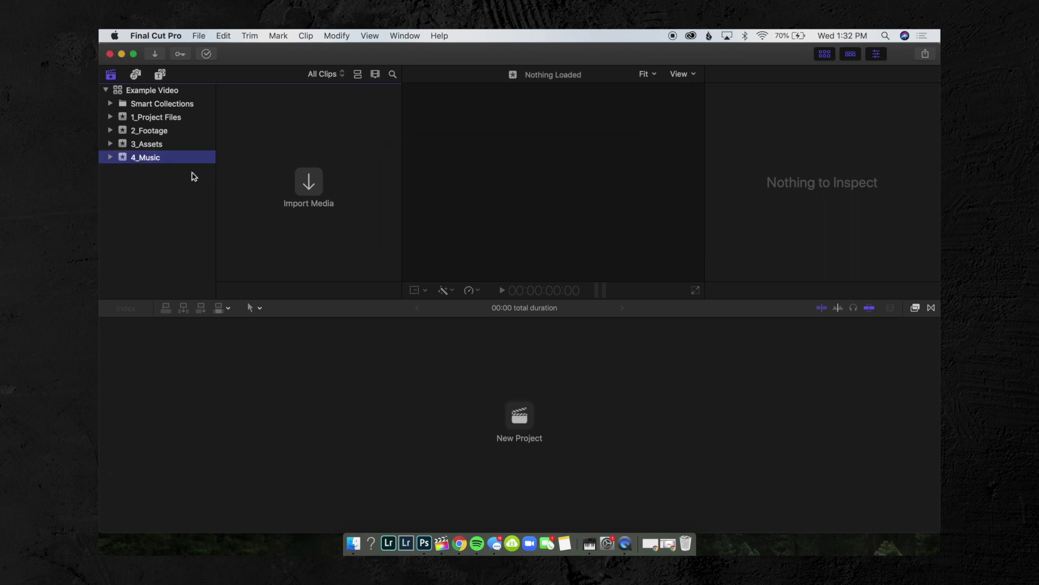
{"action": "left_click", "coordinate": [192, 116]}
{"action": "left_click", "coordinate": [197, 105]}
{"action": "key", "text": "super+BackSpace"}
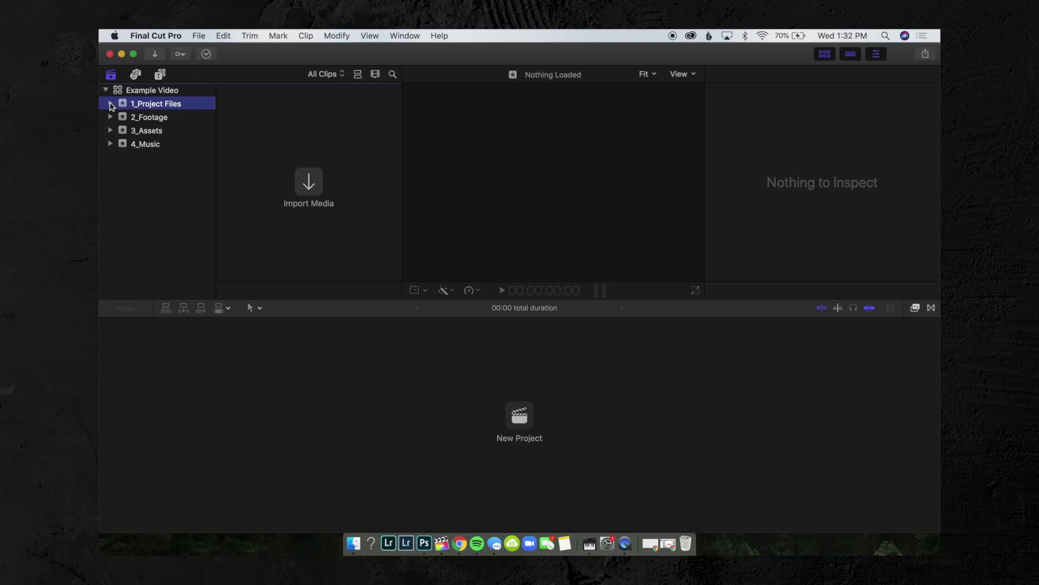
Create a 1080p HD 23.98p project named 'Example Video' in the 1_Project Files event.
{"action": "key", "text": "super+n"}
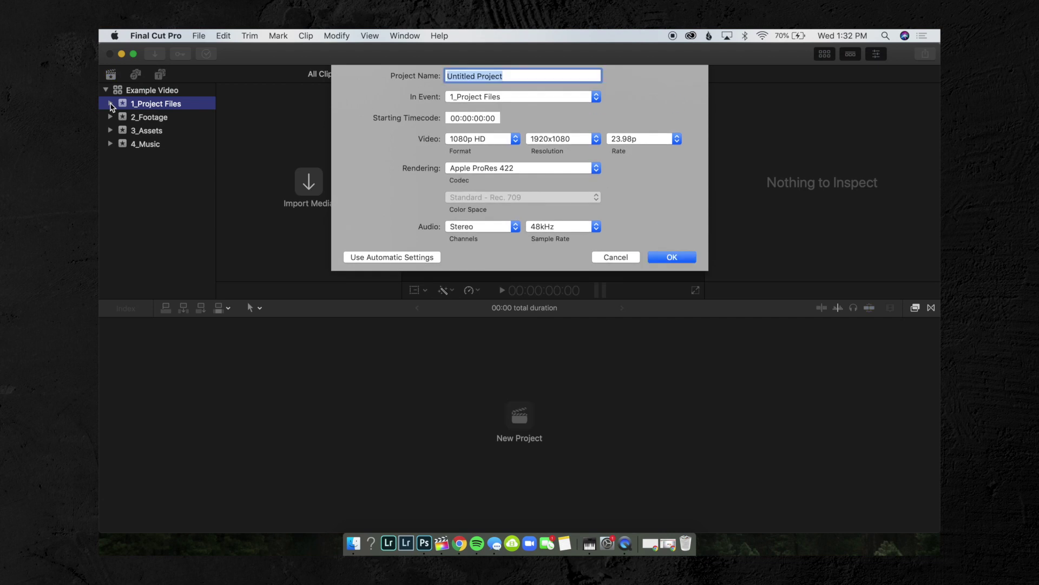
{"action": "type", "text": "E"}
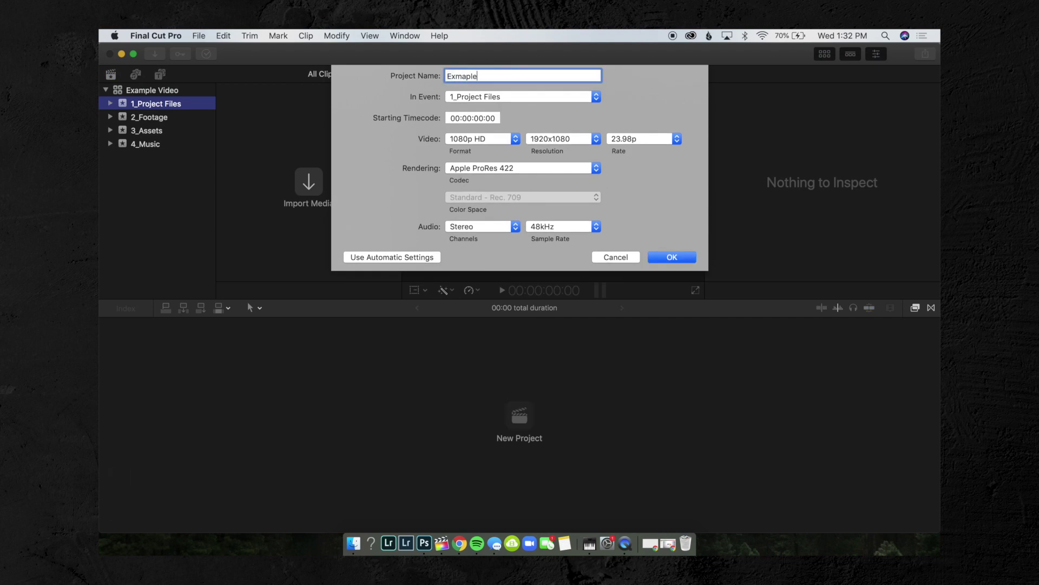
{"action": "type", "text": "xample Video"}
{"action": "key", "text": "Return"}
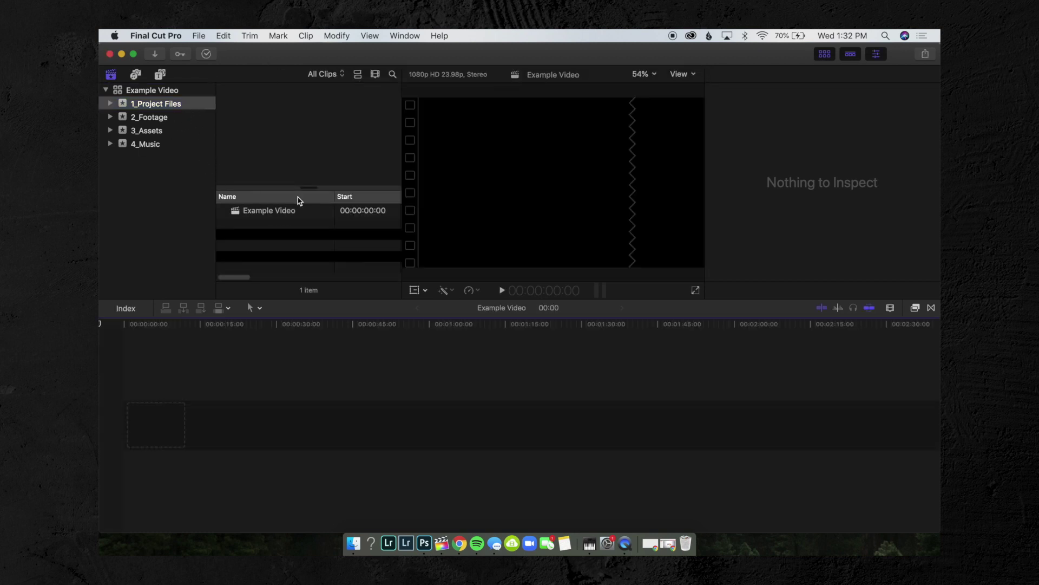
{"action": "left_click_drag", "start_coordinate": [309, 187], "coordinate": [310, 156]}
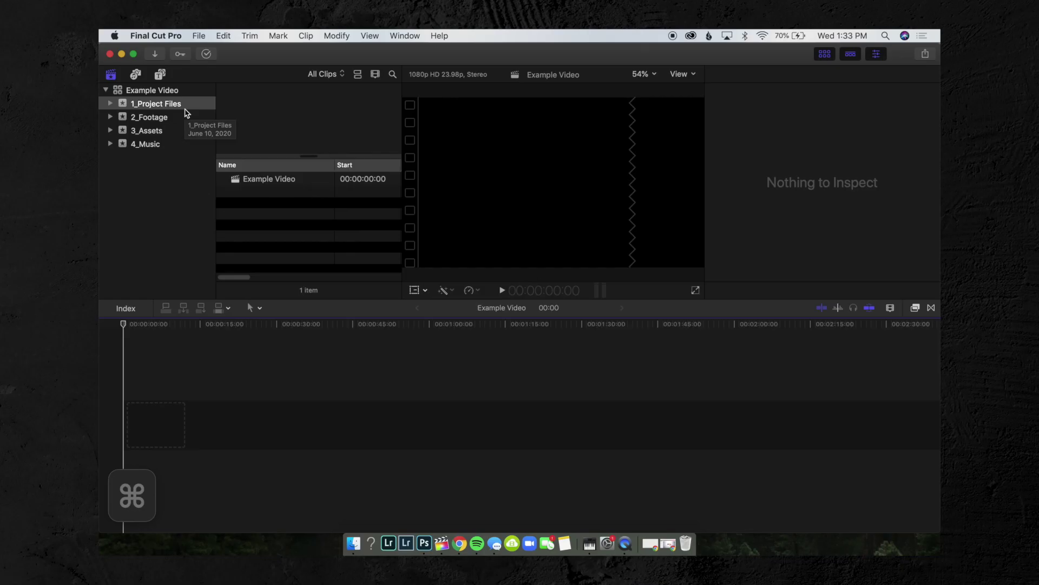
Add keyword collections 1_Full Episode and 2_Segments to 1_Project Files, and begin naming a third '3_Soci…'.
{"action": "key", "text": "super+shift+k"}
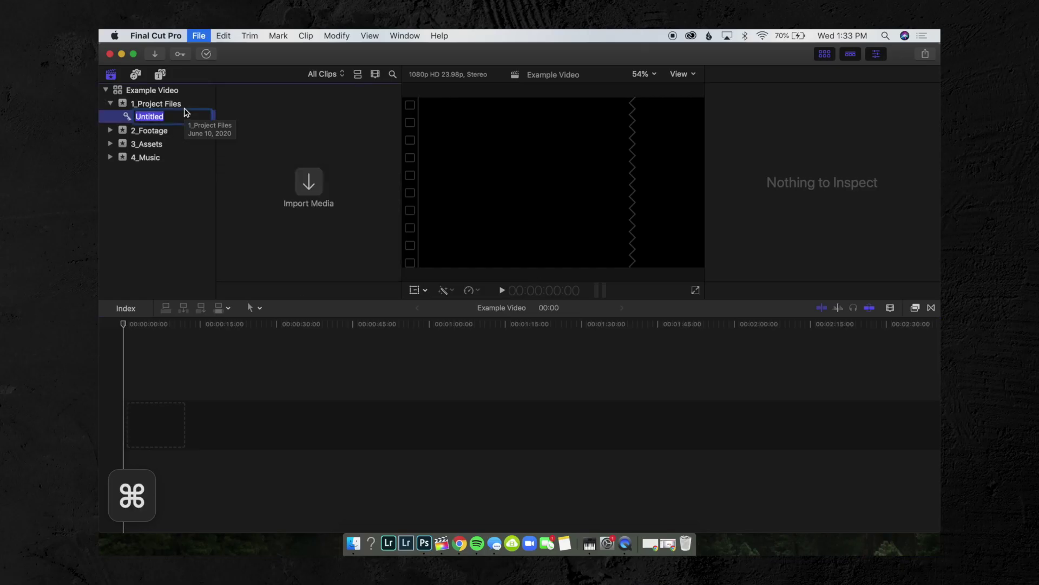
{"action": "key", "text": "Return"}
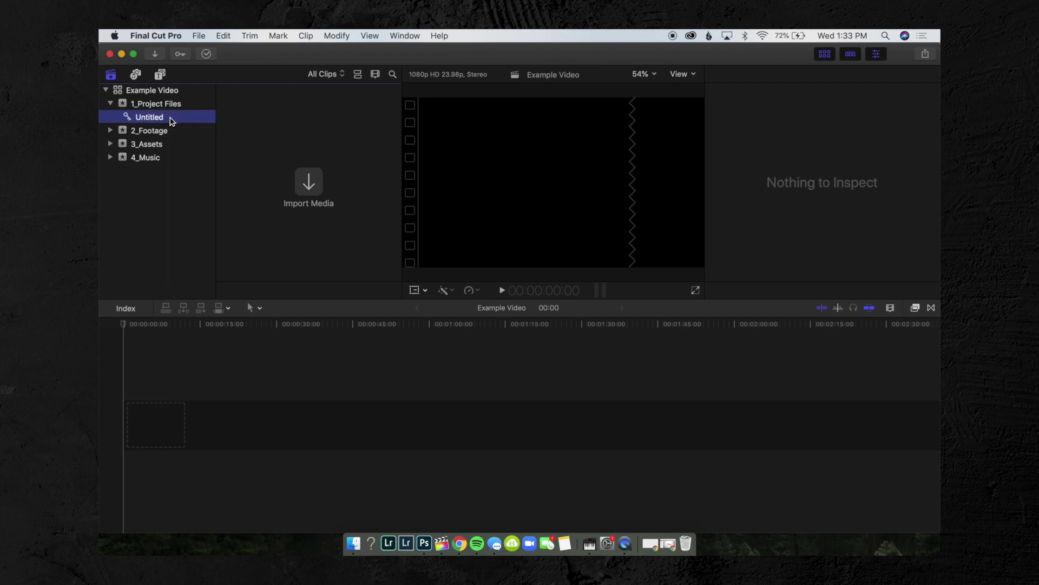
{"action": "left_click", "coordinate": [171, 119]}
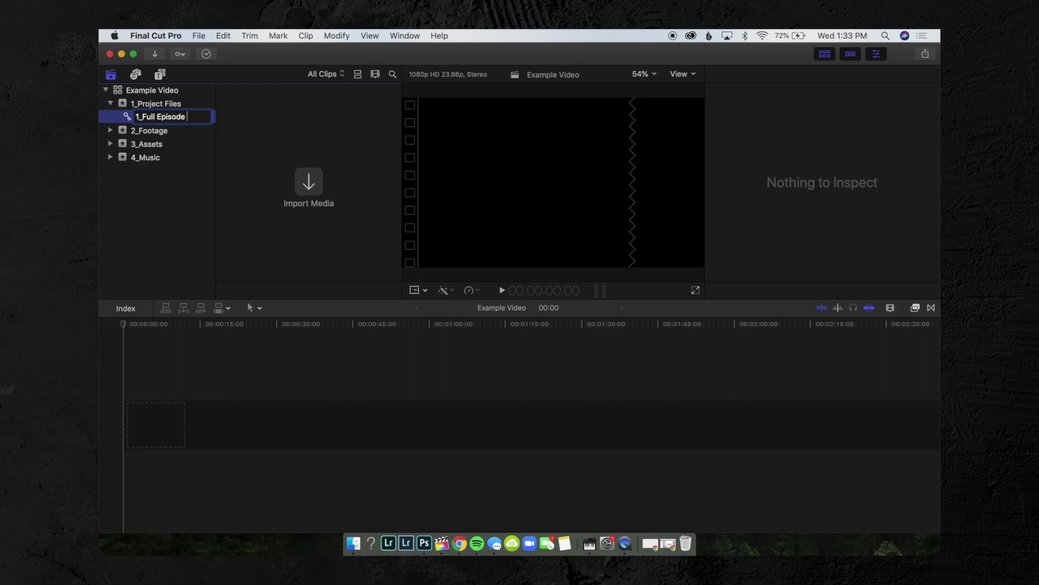
{"action": "key", "text": "Return"}
{"action": "key", "text": "super+shift+k"}
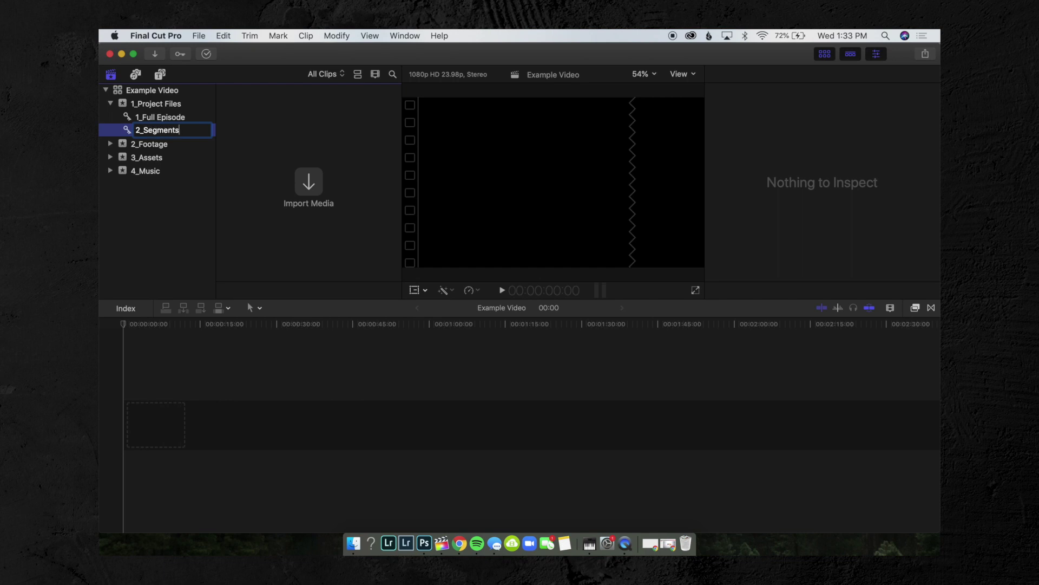
{"action": "key", "text": "Return"}
{"action": "key", "text": "super+shift+k"}
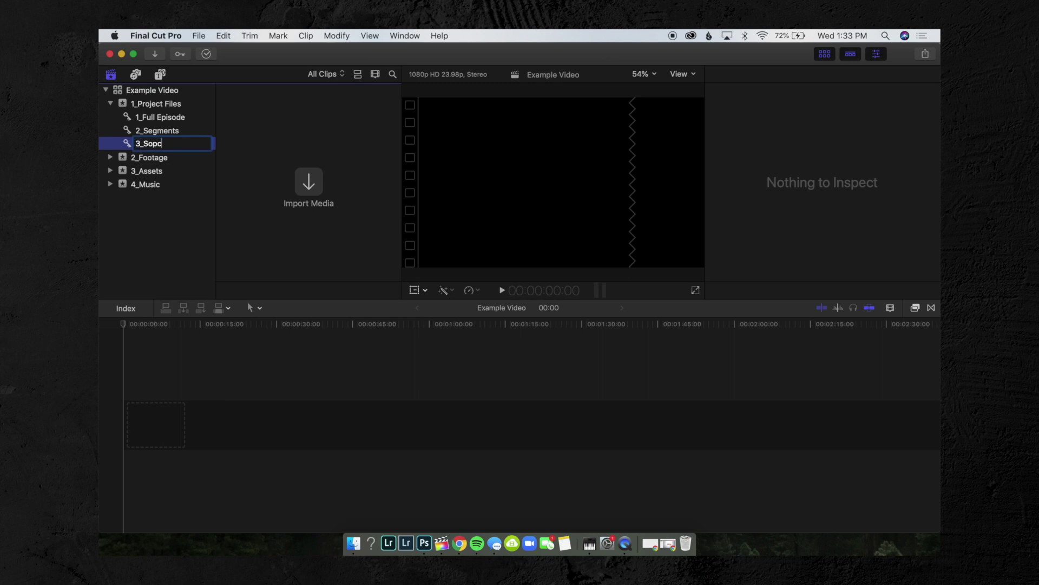
{"action": "type", "text": "3_Soci"}
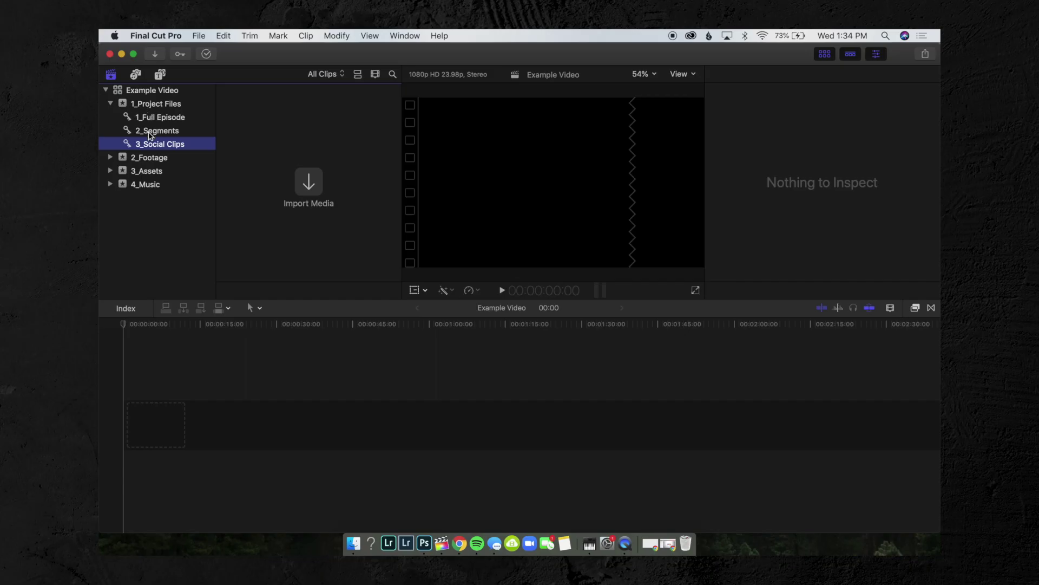
Rename the Example Video project to 'Example Video 1'.
{"action": "left_click", "coordinate": [158, 130]}
{"action": "left_click", "coordinate": [168, 105]}
{"action": "left_click", "coordinate": [167, 118]}
{"action": "left_click", "coordinate": [178, 104]}
{"action": "left_click", "coordinate": [264, 180]}
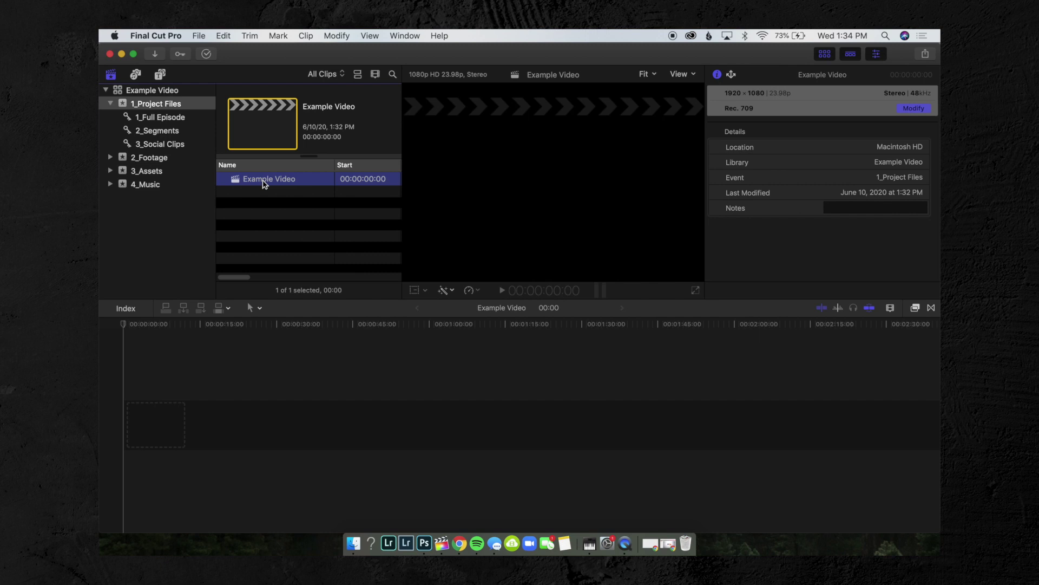
{"action": "left_click", "coordinate": [263, 181]}
{"action": "type", "text": "1"}
{"action": "key", "text": "Return"}
Create projects Example Video 2 and Example Video 3, and add all three to 1_Full Episode.
{"action": "key", "text": "super+n"}
{"action": "type", "text": "Example Vi"}
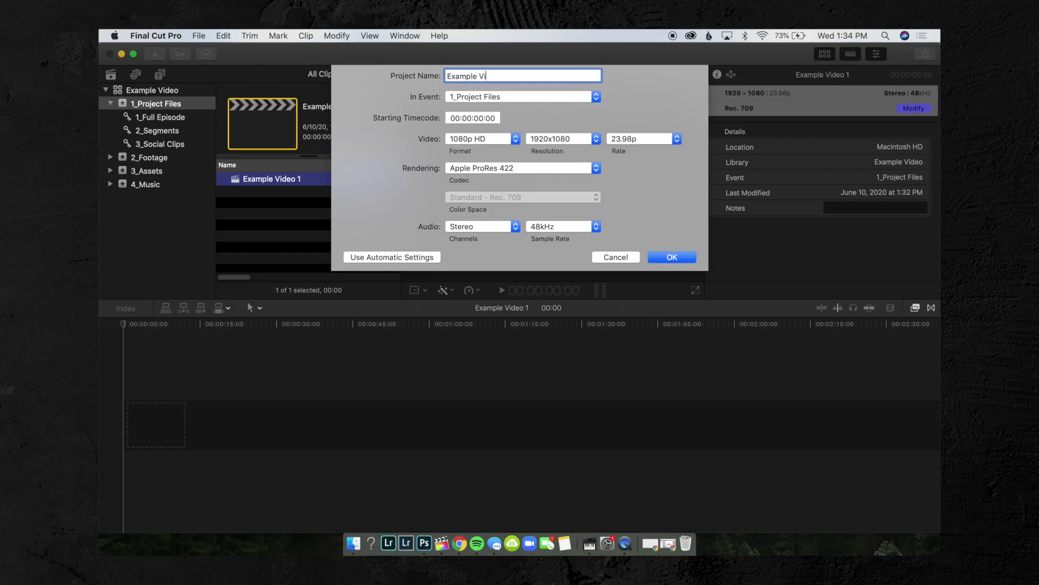
{"action": "type", "text": "deo 2"}
{"action": "key", "text": "Return"}
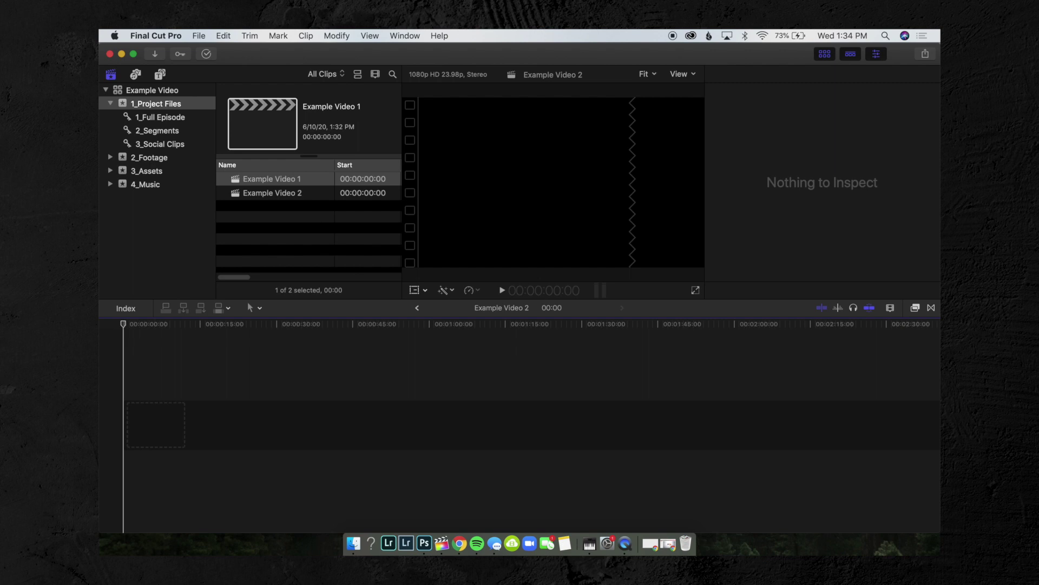
{"action": "key", "text": "super+n"}
{"action": "type", "text": "Example Video"}
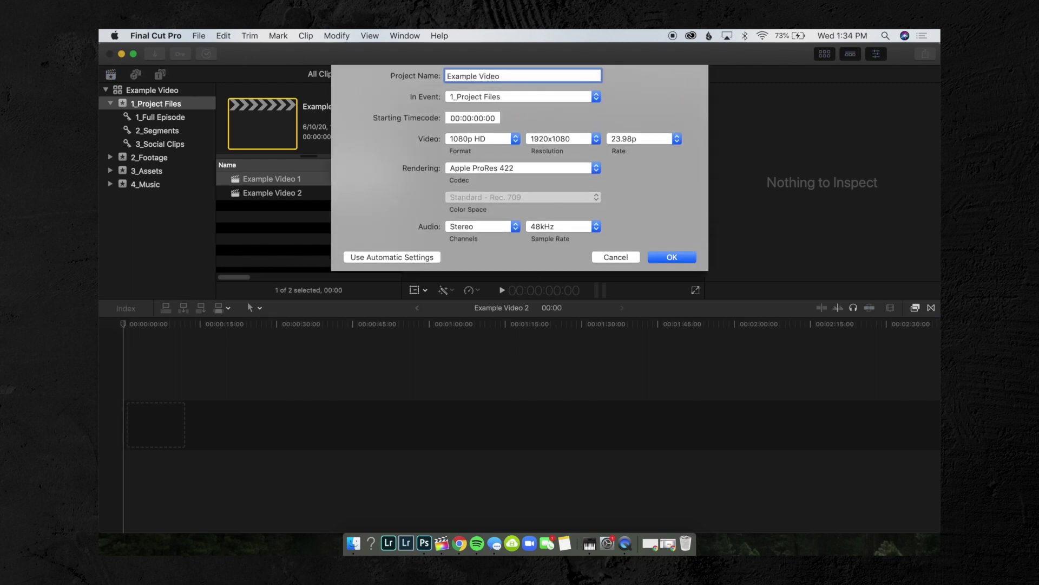
{"action": "key", "text": "Return"}
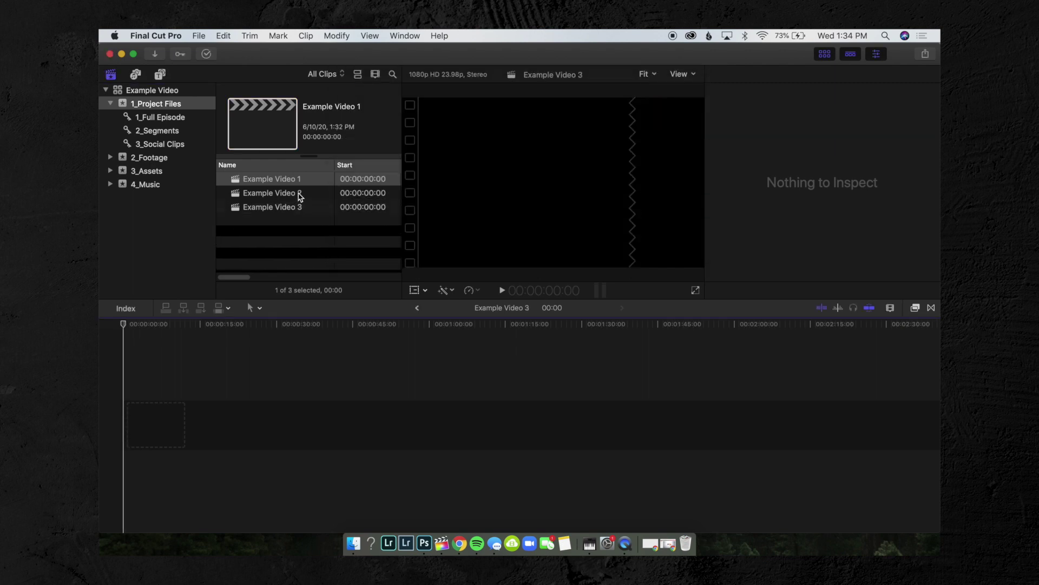
{"action": "left_click", "coordinate": [301, 207], "text": "shift"}
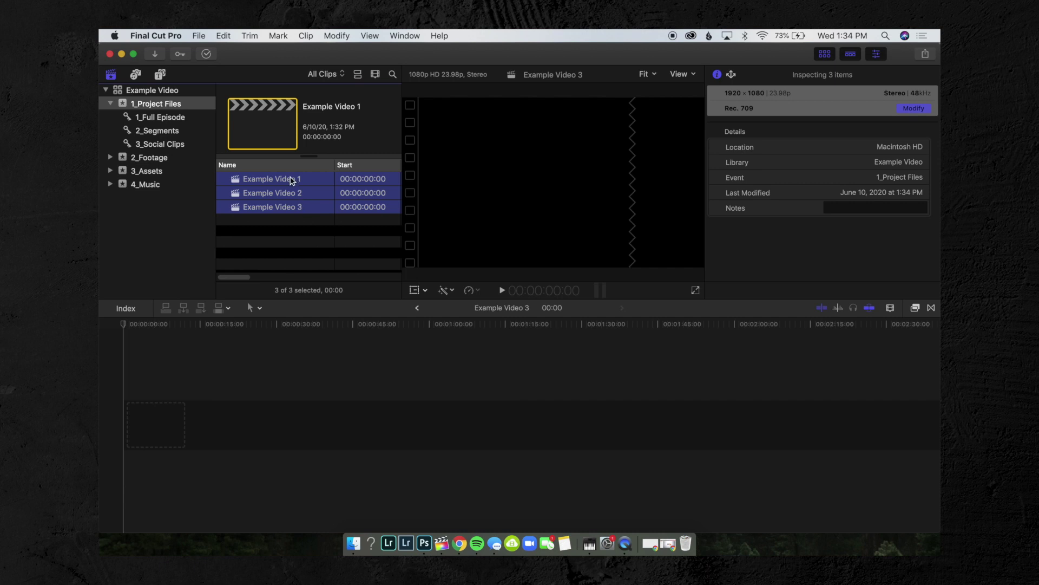
{"action": "left_click_drag", "start_coordinate": [287, 177], "coordinate": [194, 125]}
Create projects Segment 1 and Segment 2 and add both to the 2_Segments collection.
{"action": "key", "text": "super+n"}
{"action": "type", "text": "Segment 1"}
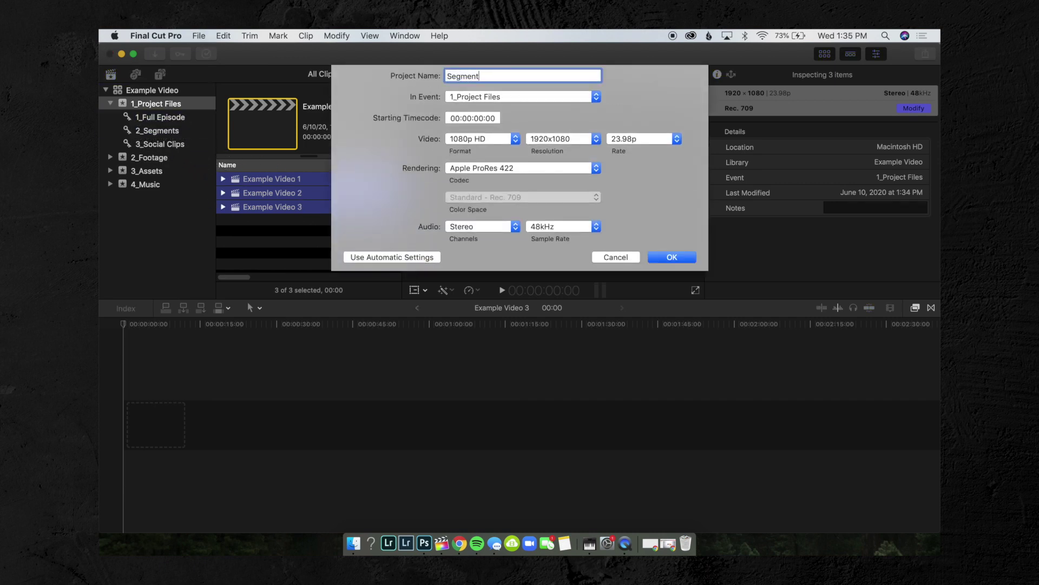
{"action": "key", "text": "Return"}
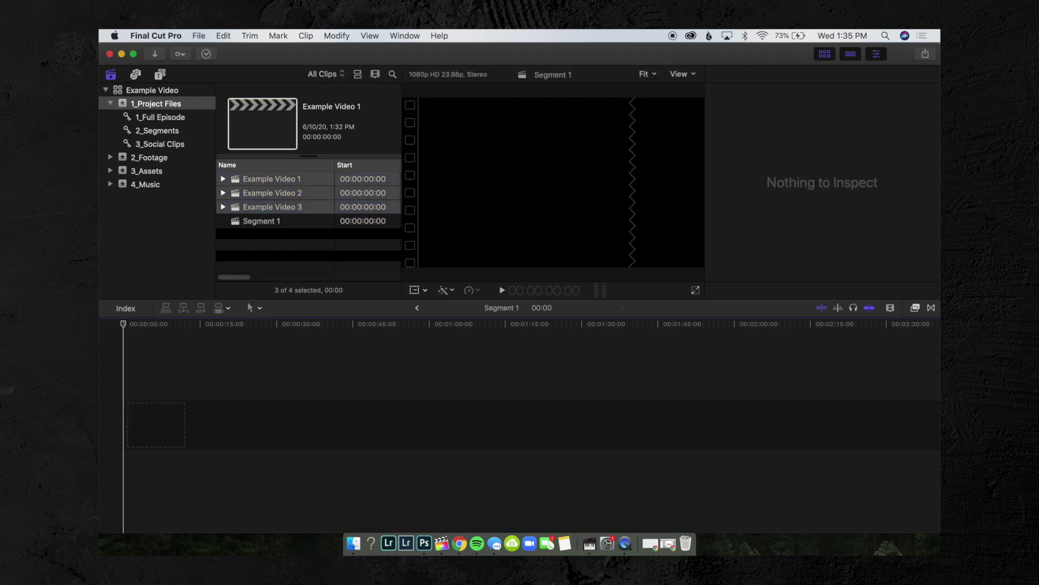
{"action": "key", "text": "super+n"}
{"action": "type", "text": "Segment"}
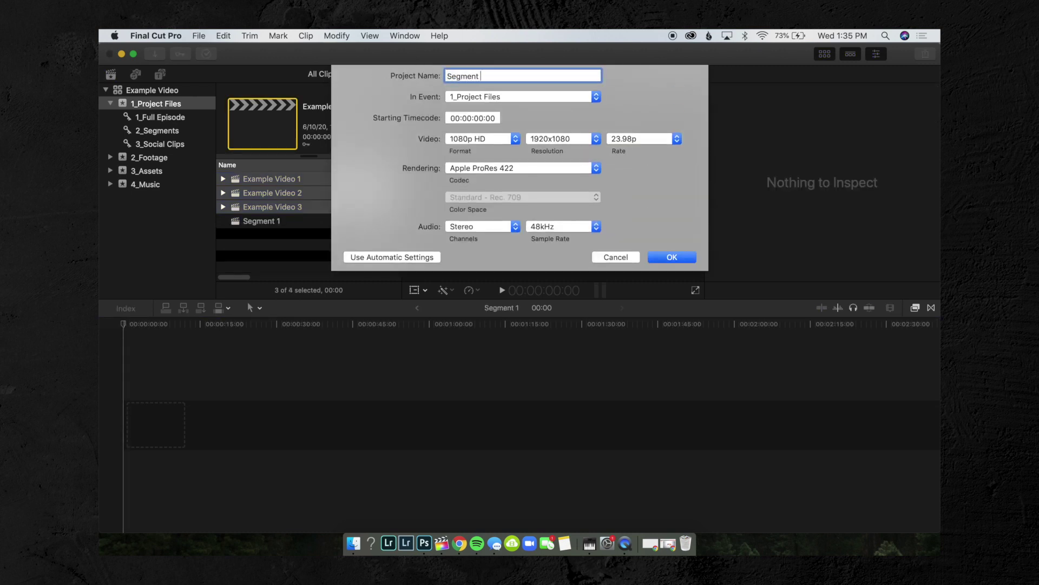
{"action": "key", "text": "Return"}
{"action": "left_click", "coordinate": [261, 221]}
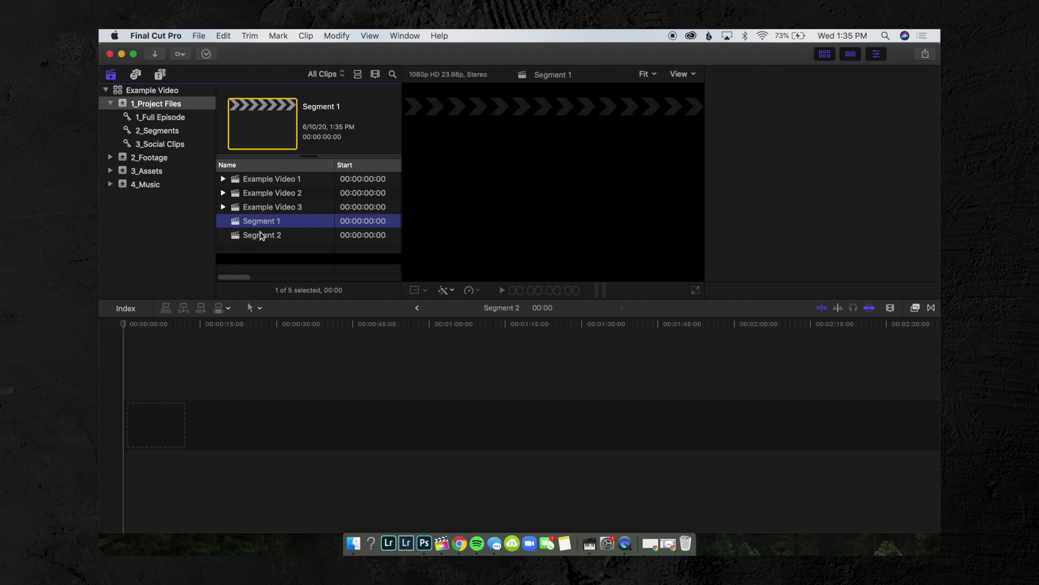
{"action": "left_click", "coordinate": [261, 235], "text": "shift"}
{"action": "left_click_drag", "start_coordinate": [261, 235], "coordinate": [193, 136]}
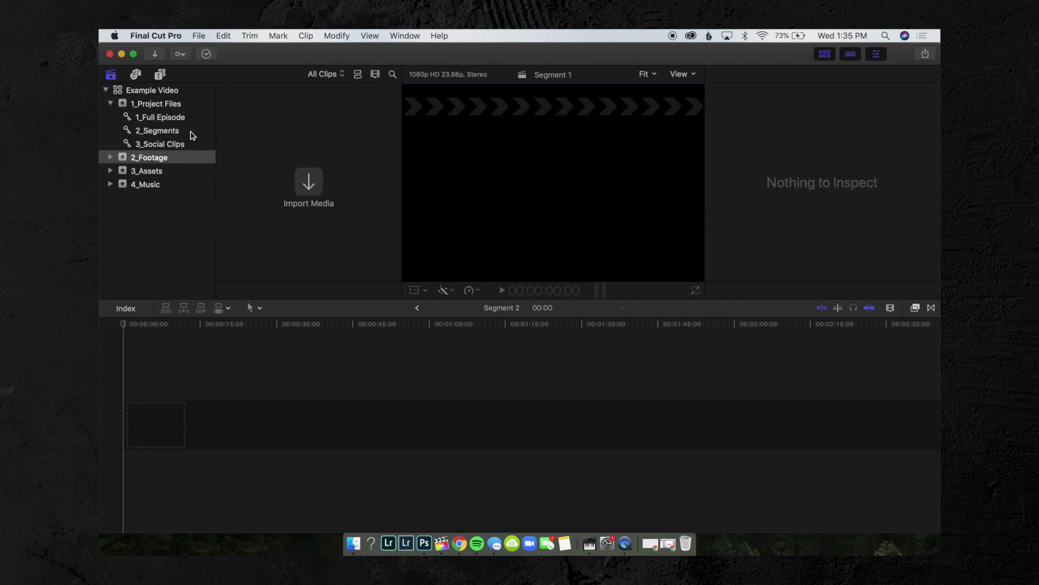
Create a Social Clip project and view it in the 3_Social Clips collection.
{"action": "left_click", "coordinate": [194, 107]}
{"action": "key", "text": "super+n"}
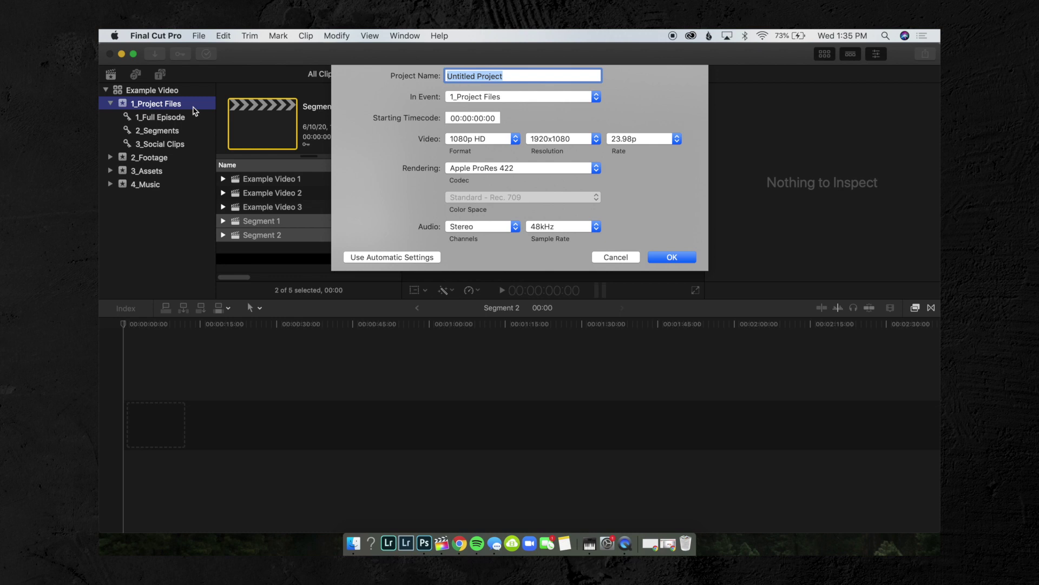
{"action": "type", "text": "Social Clip"}
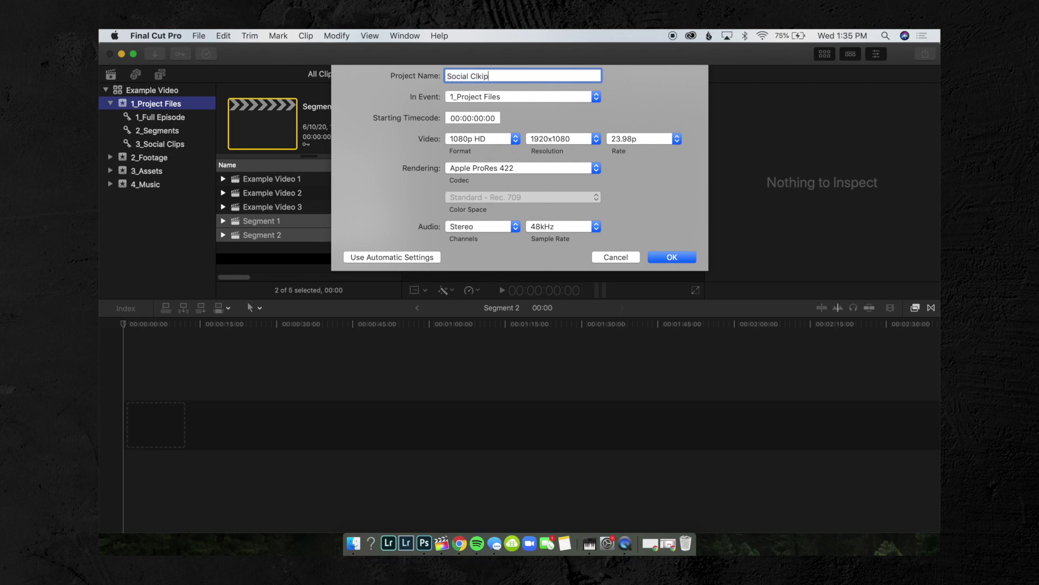
{"action": "key", "text": "Return"}
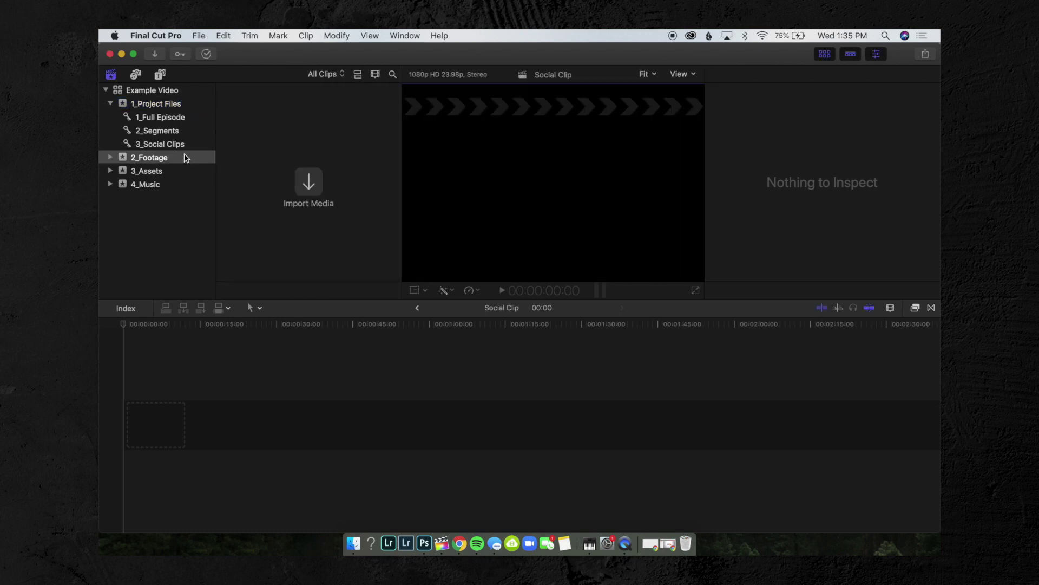
{"action": "left_click", "coordinate": [154, 145]}
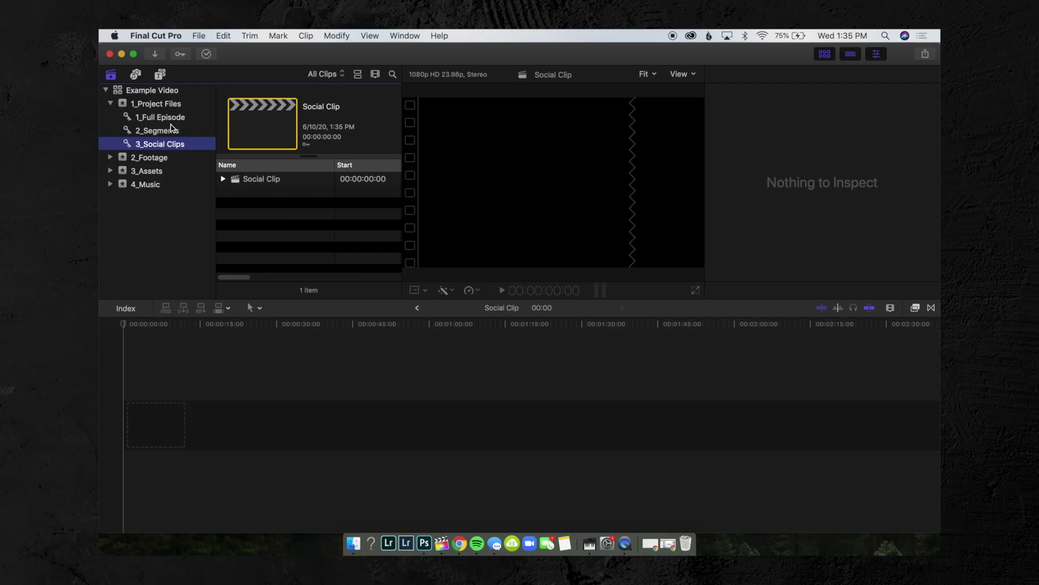
Open the Segment 2 project from 2_Segments, then show the empty 2_Footage event.
{"action": "left_click", "coordinate": [171, 131]}
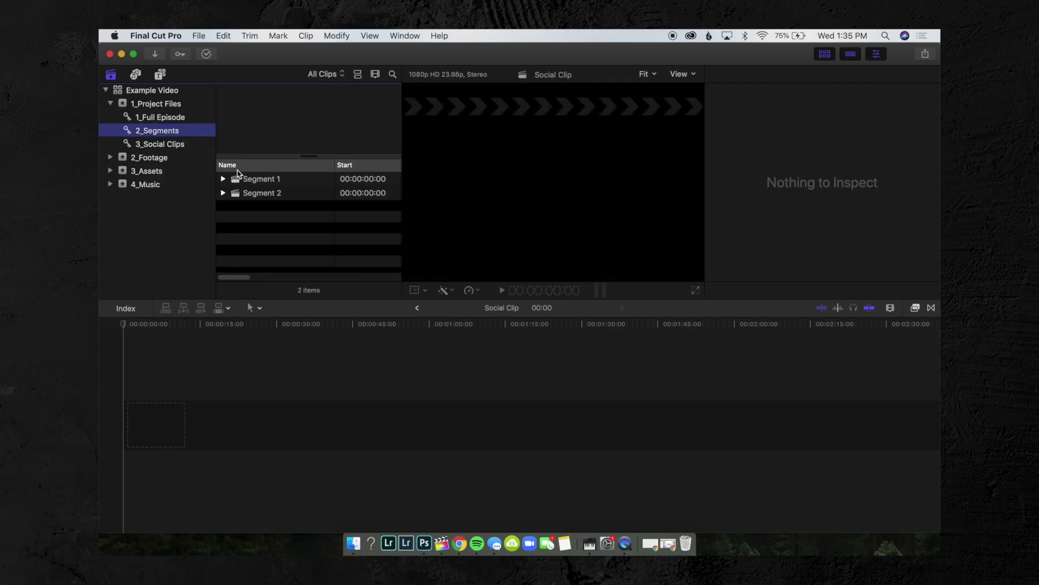
{"action": "left_click", "coordinate": [276, 193]}
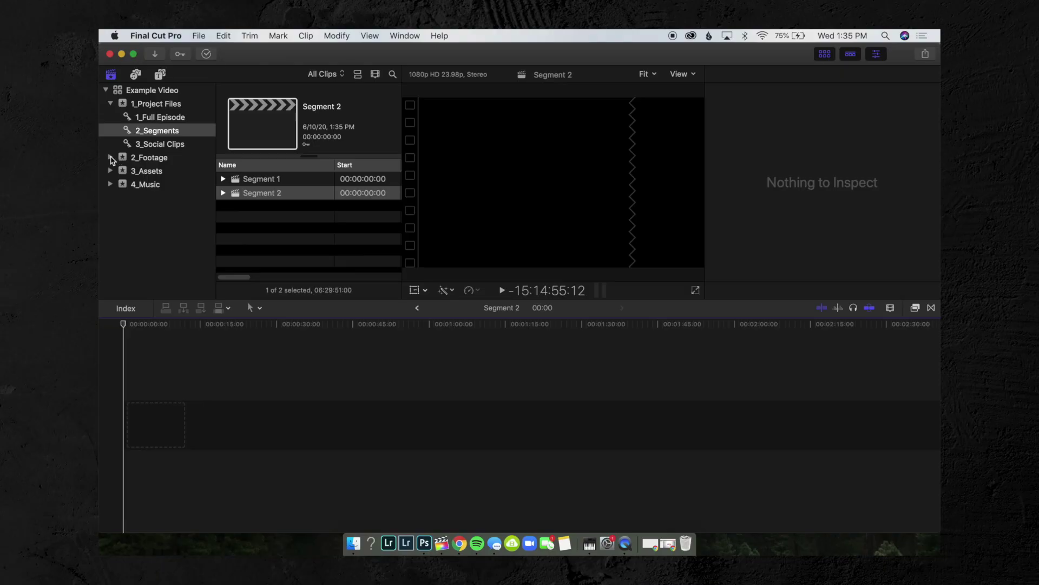
{"action": "left_click", "coordinate": [141, 158]}
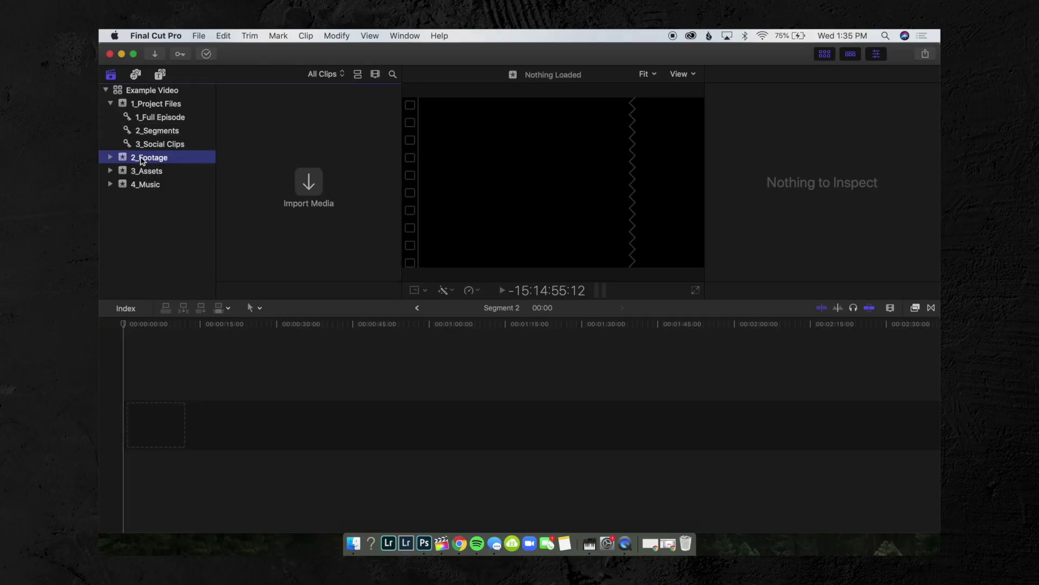
Import all five 2_Footage subfolders, from Camera A through 5_Audio (Zoom H6), into the 2_Footage event.
{"action": "key", "text": "super+i"}
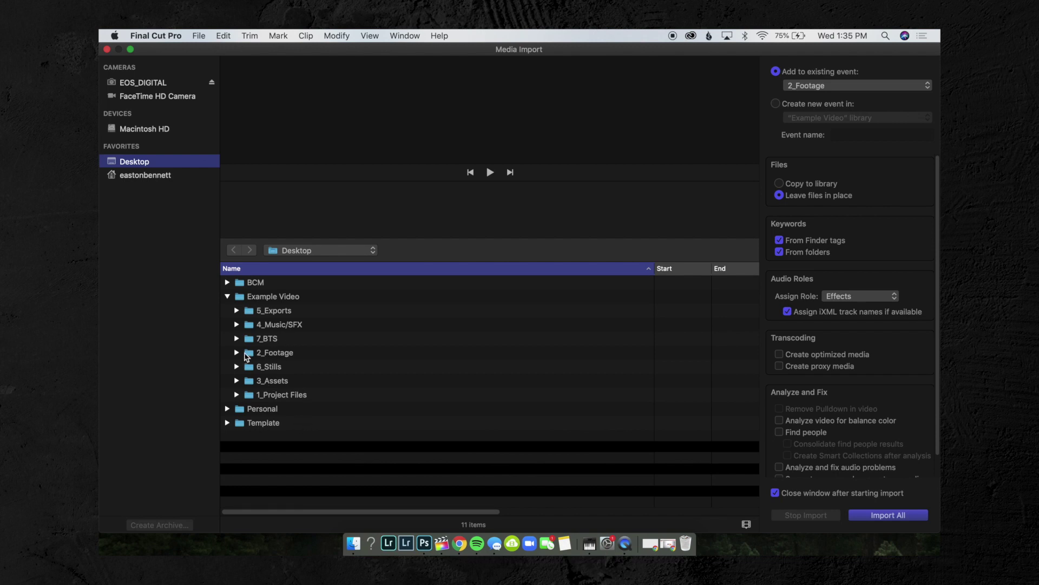
{"action": "left_click", "coordinate": [236, 352]}
{"action": "left_click", "coordinate": [306, 370]}
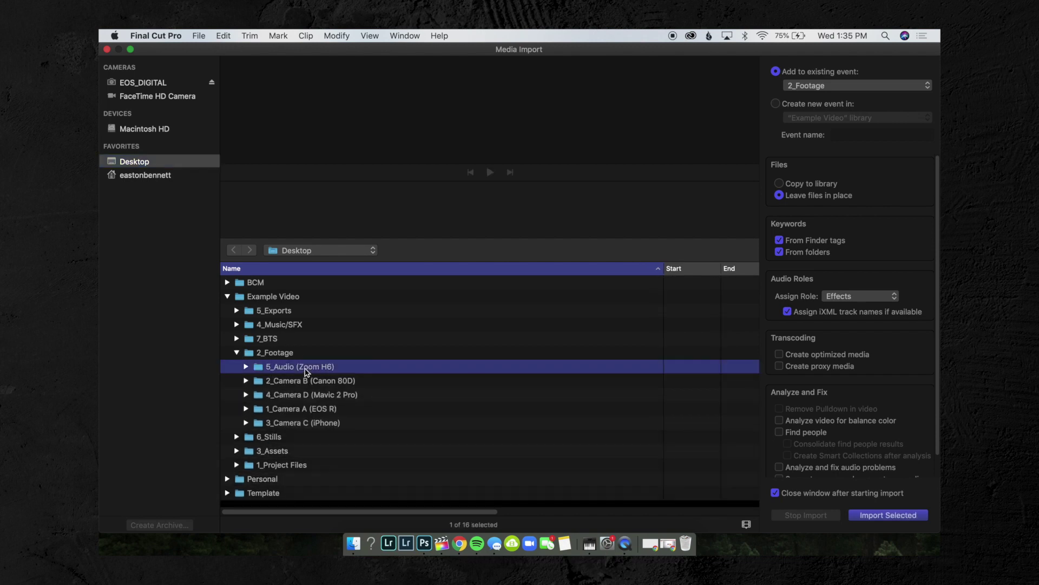
{"action": "left_click", "coordinate": [305, 427]}
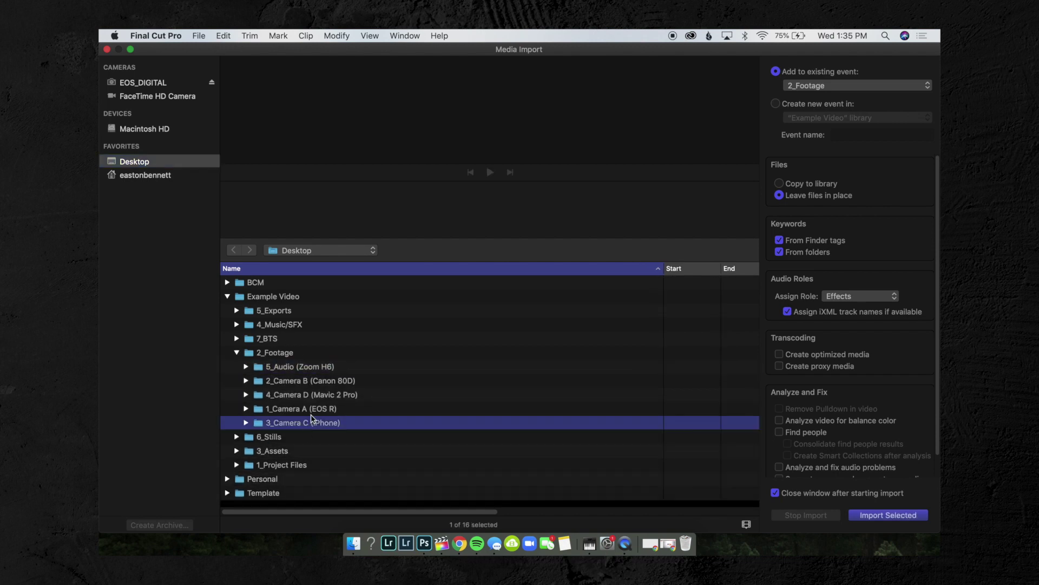
{"action": "left_click", "coordinate": [342, 369], "text": "shift"}
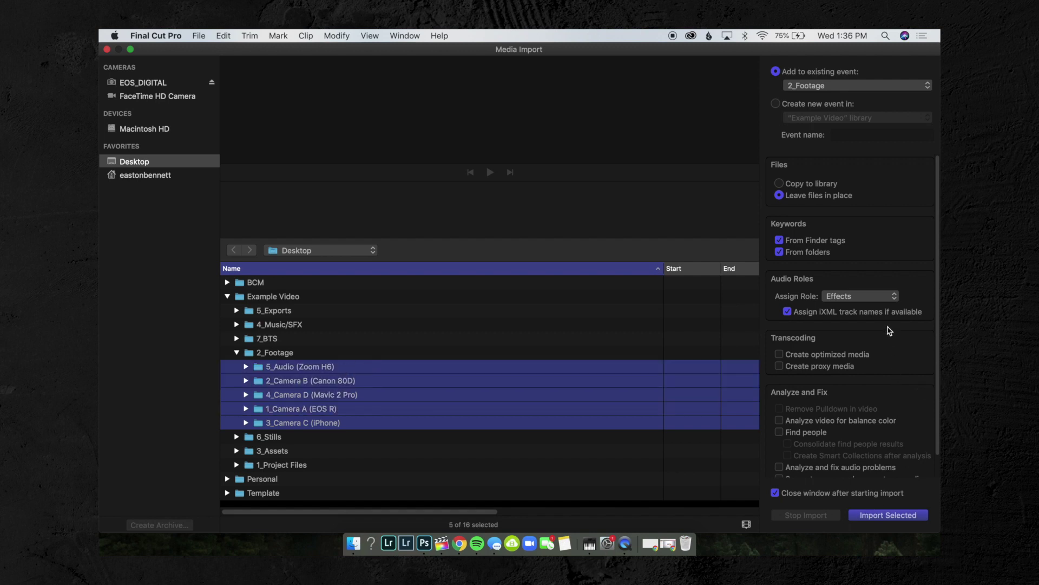
{"action": "left_click", "coordinate": [888, 515]}
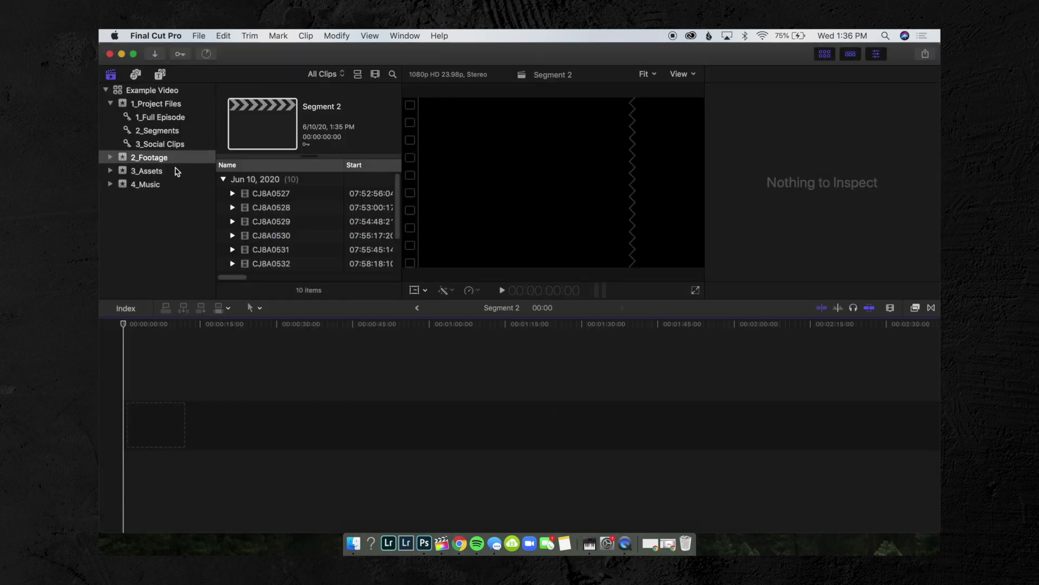
Check the Camera B, C and D keyword collections in 2_Footage and widen the library list.
{"action": "left_click", "coordinate": [110, 157]}
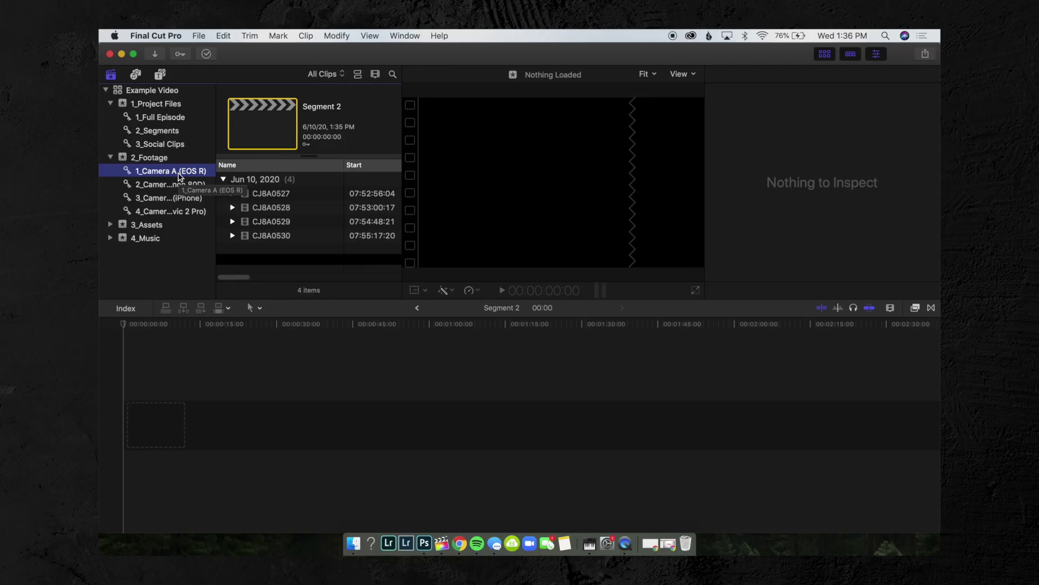
{"action": "left_click", "coordinate": [180, 184]}
{"action": "left_click", "coordinate": [168, 199]}
{"action": "left_click", "coordinate": [167, 213]}
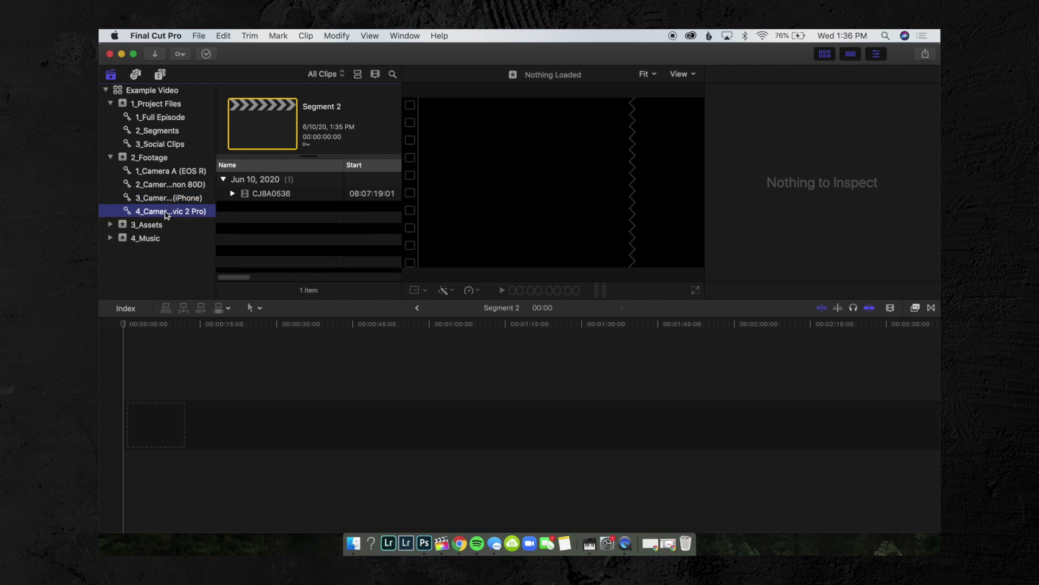
{"action": "left_click_drag", "start_coordinate": [216, 220], "coordinate": [262, 215]}
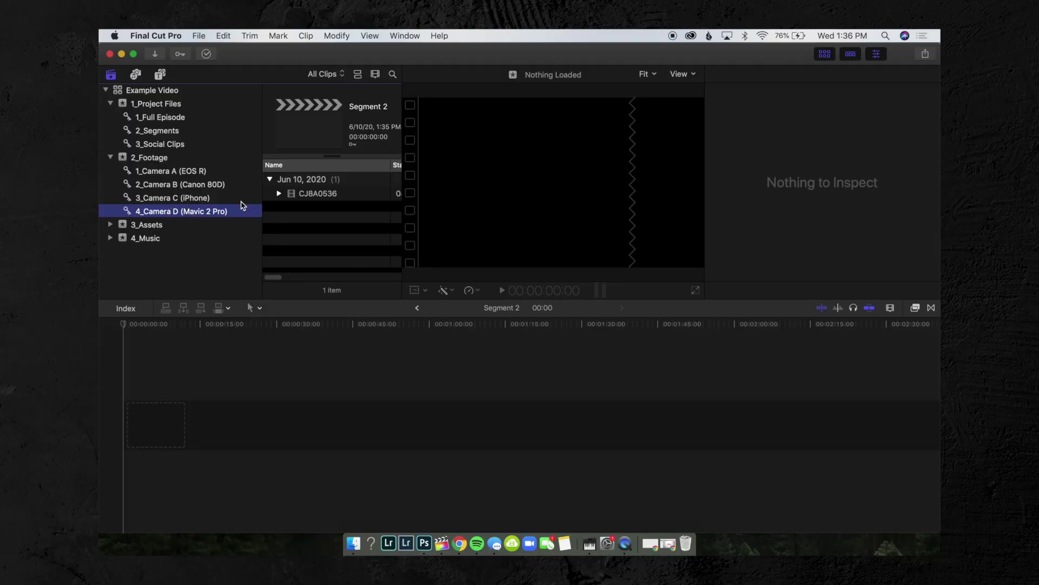
Place CJ8A0536 at the start of the Segment 2 timeline, then append CJ8A0527–CJ8A0529 from 1_Camera A.
{"action": "left_click_drag", "start_coordinate": [302, 194], "coordinate": [143, 457]}
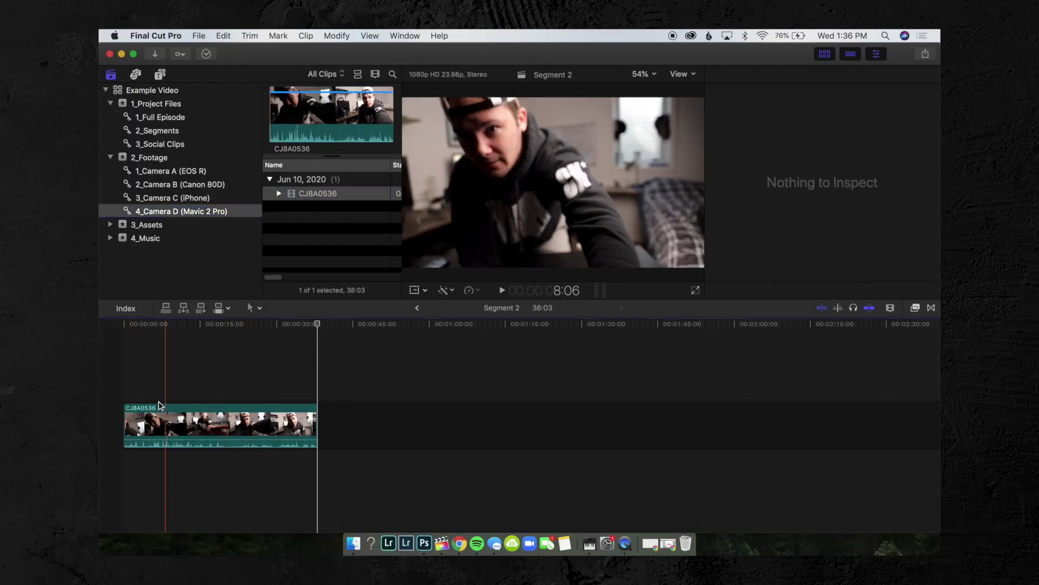
{"action": "key", "text": "cmd+1"}
{"action": "left_click", "coordinate": [206, 172]}
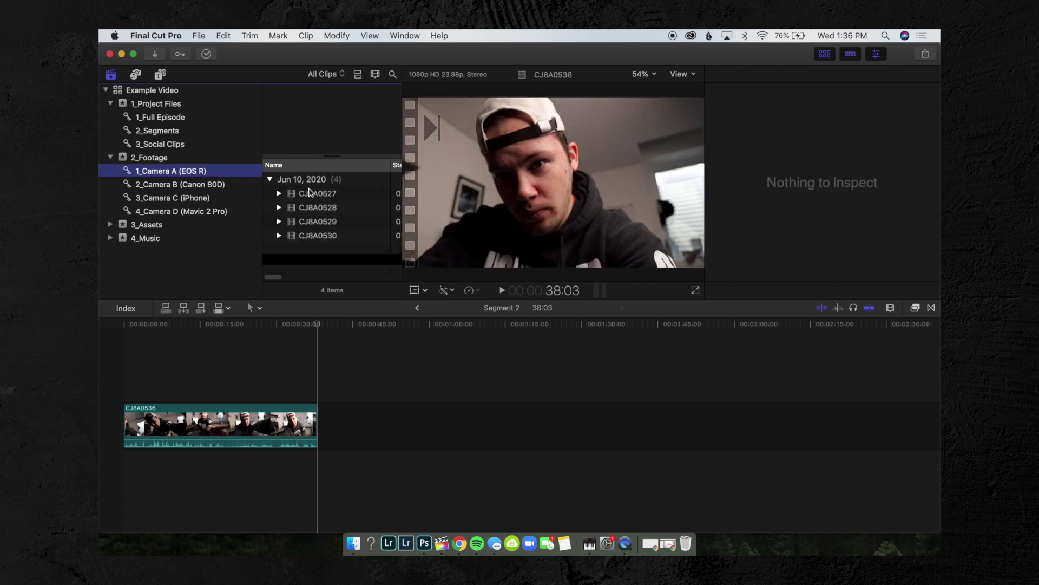
{"action": "left_click", "coordinate": [320, 194]}
{"action": "left_click", "coordinate": [328, 223], "text": "shift"}
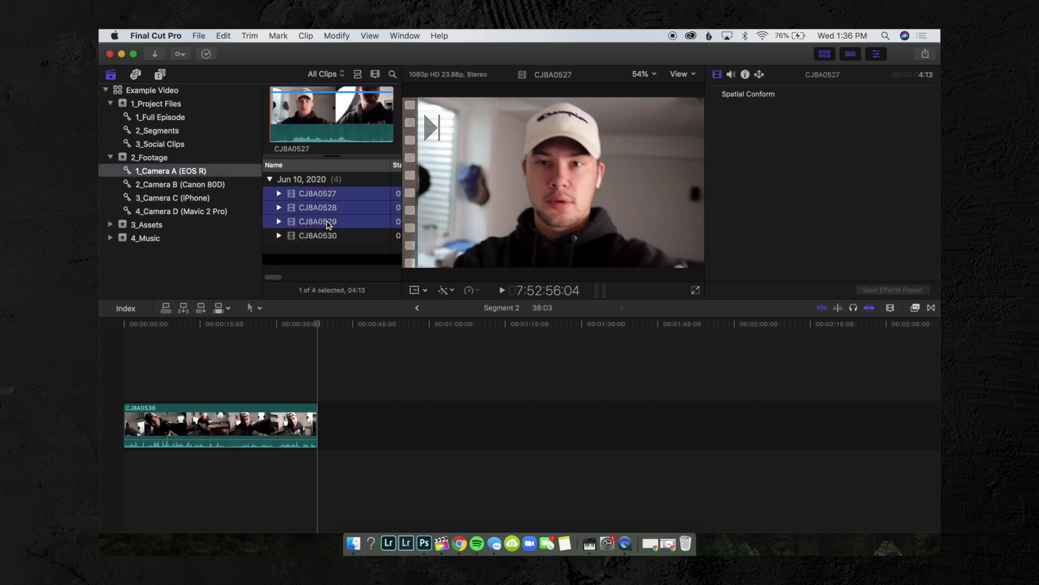
{"action": "key", "text": "e"}
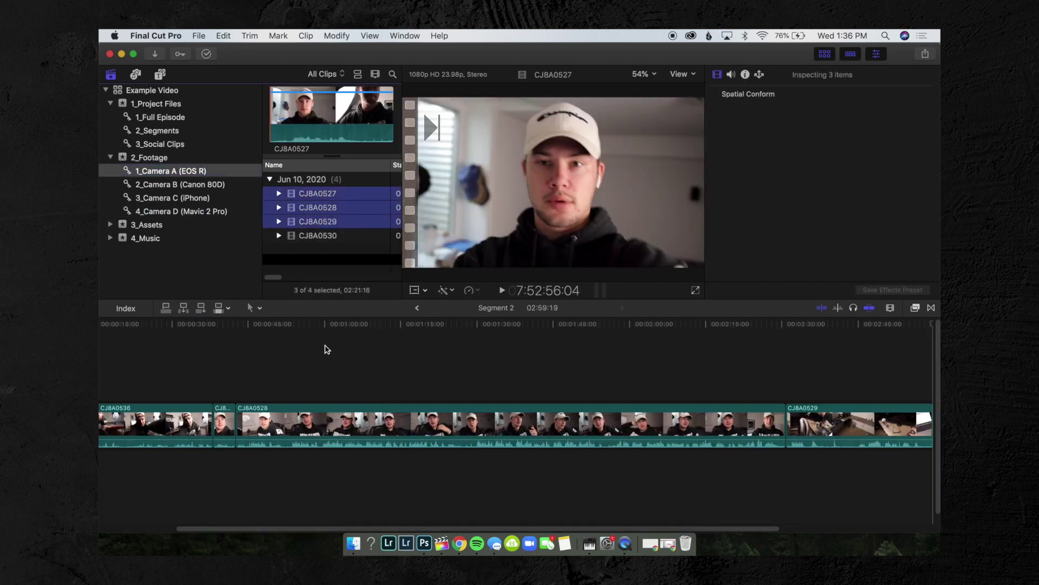
{"action": "left_click", "coordinate": [327, 324]}
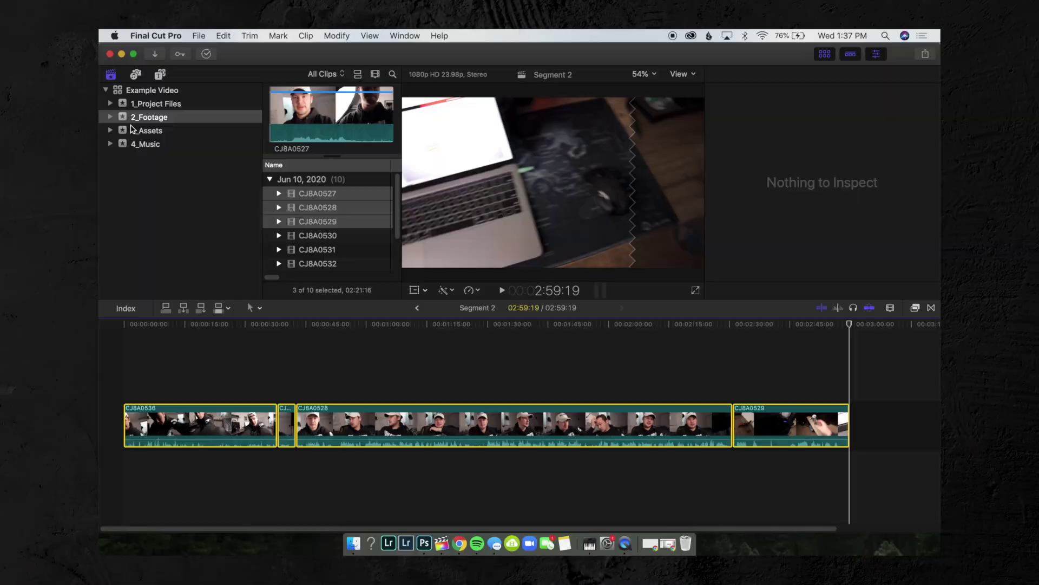
{"action": "left_click", "coordinate": [147, 131]}
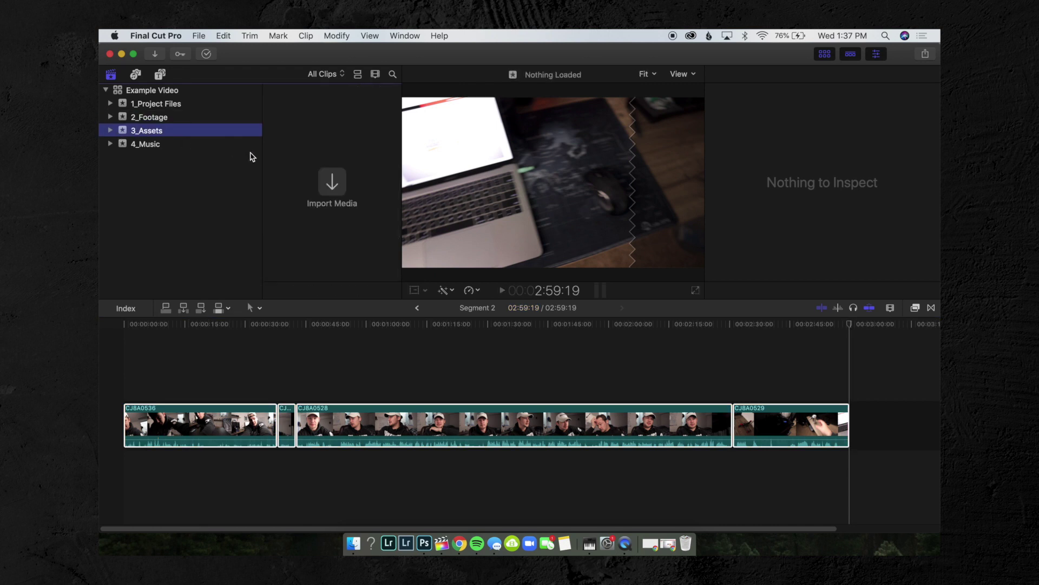
Close Media Import without importing, then add a 1_Music keyword collection to the 4_Music event.
{"action": "key", "text": "super+i"}
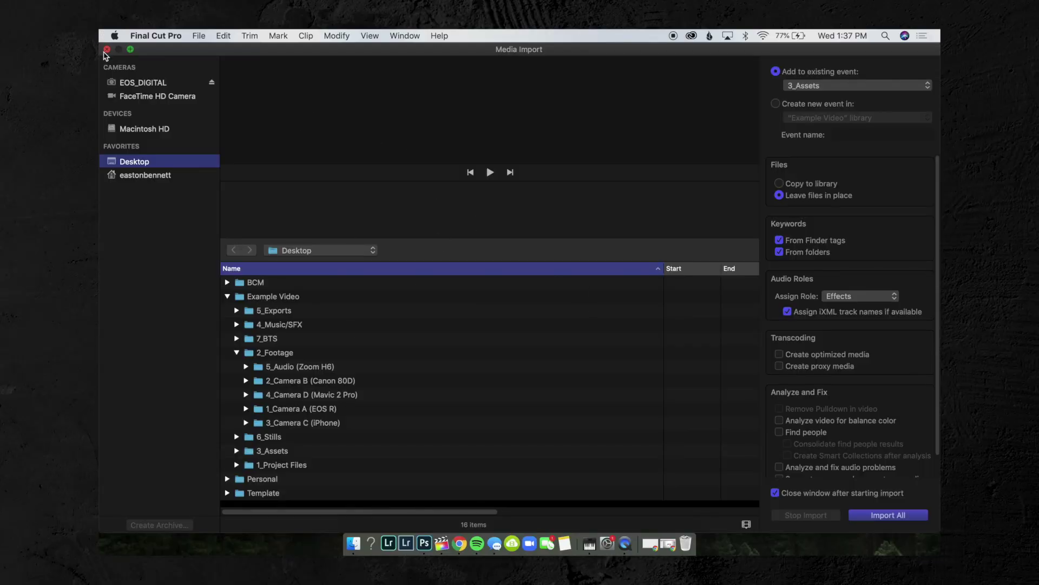
{"action": "left_click", "coordinate": [106, 50]}
{"action": "left_click", "coordinate": [149, 147]}
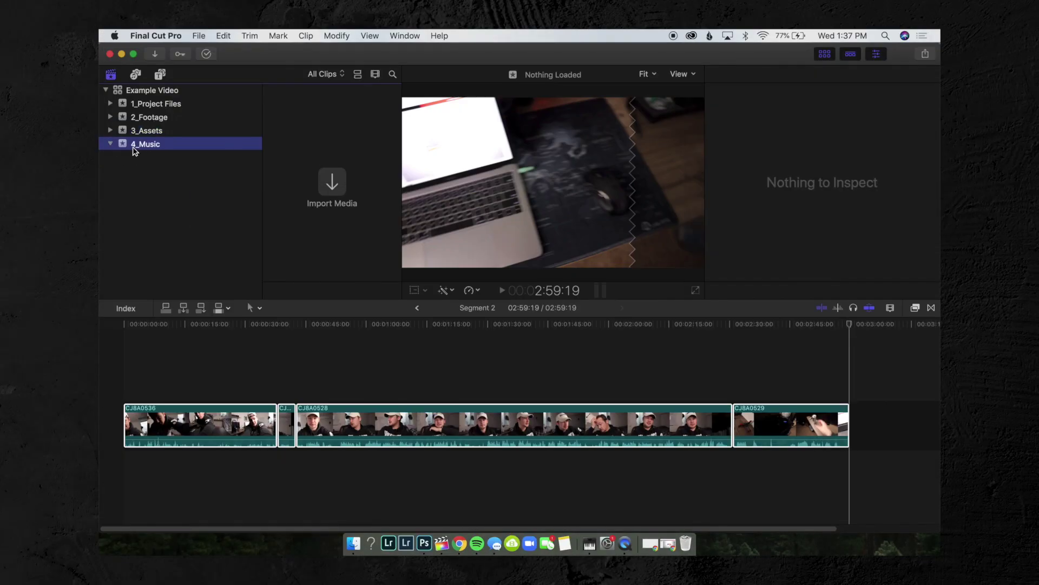
{"action": "key", "text": "super+shift+k"}
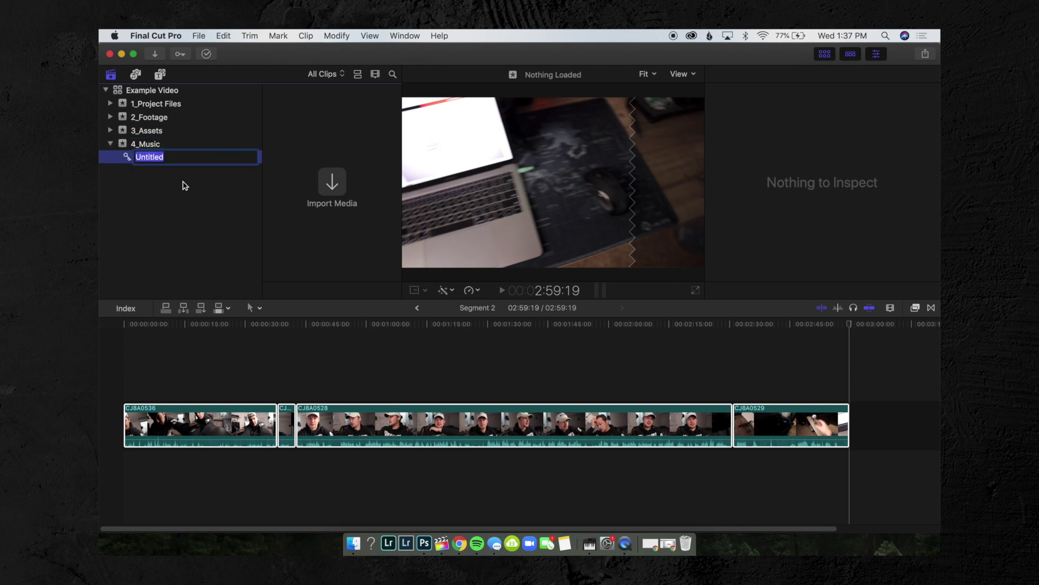
{"action": "type", "text": "1_Music"}
{"action": "key", "text": "Return"}
Add a second keyword collection named 2_SFX and check both new collections.
{"action": "key", "text": "super+shift+k"}
{"action": "type", "text": "2"}
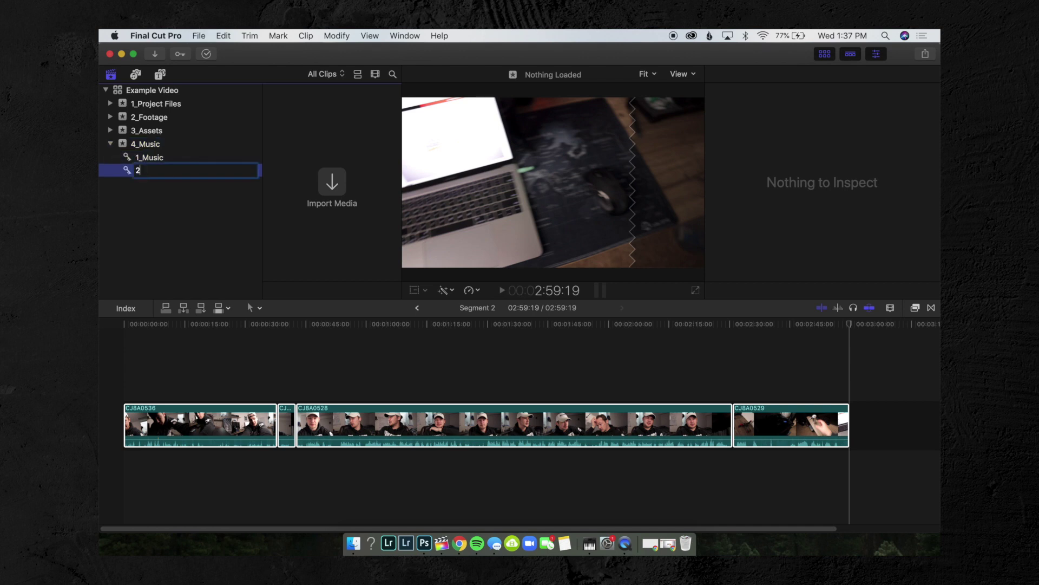
{"action": "type", "text": "_SFX"}
{"action": "left_click", "coordinate": [235, 120]}
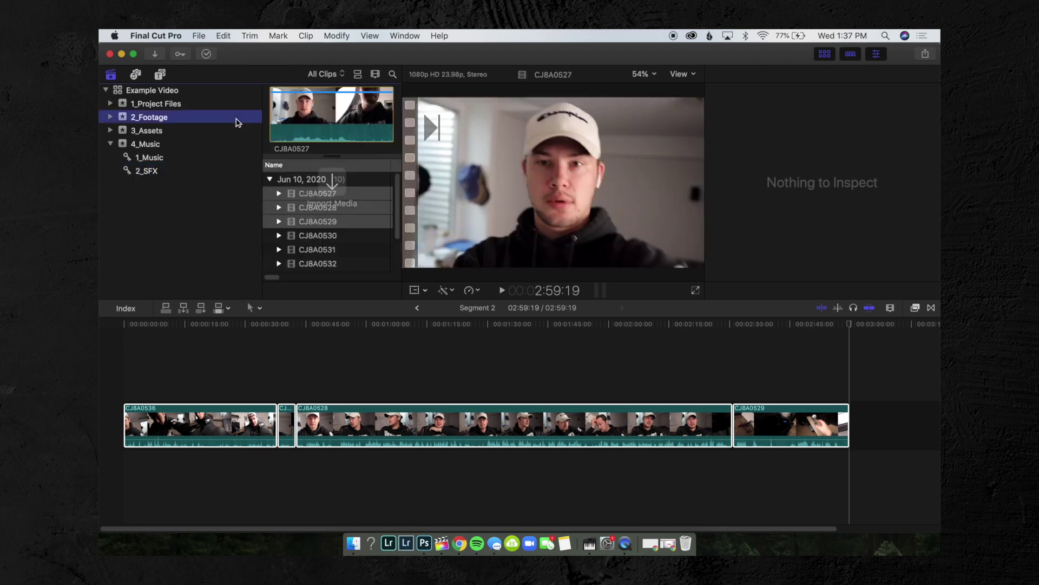
{"action": "left_click", "coordinate": [207, 170]}
{"action": "left_click", "coordinate": [214, 161]}
{"action": "left_click", "coordinate": [213, 168]}
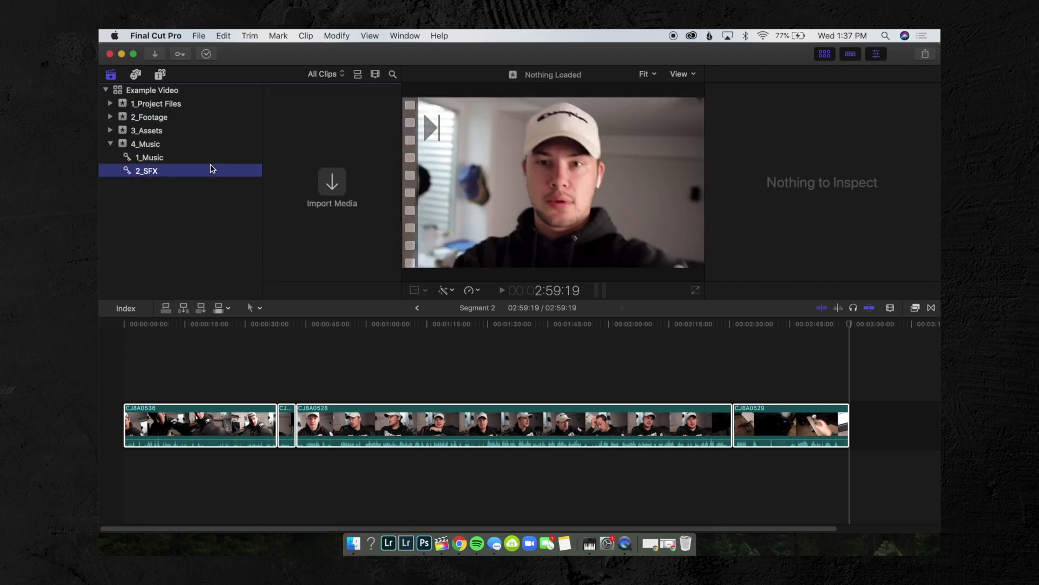